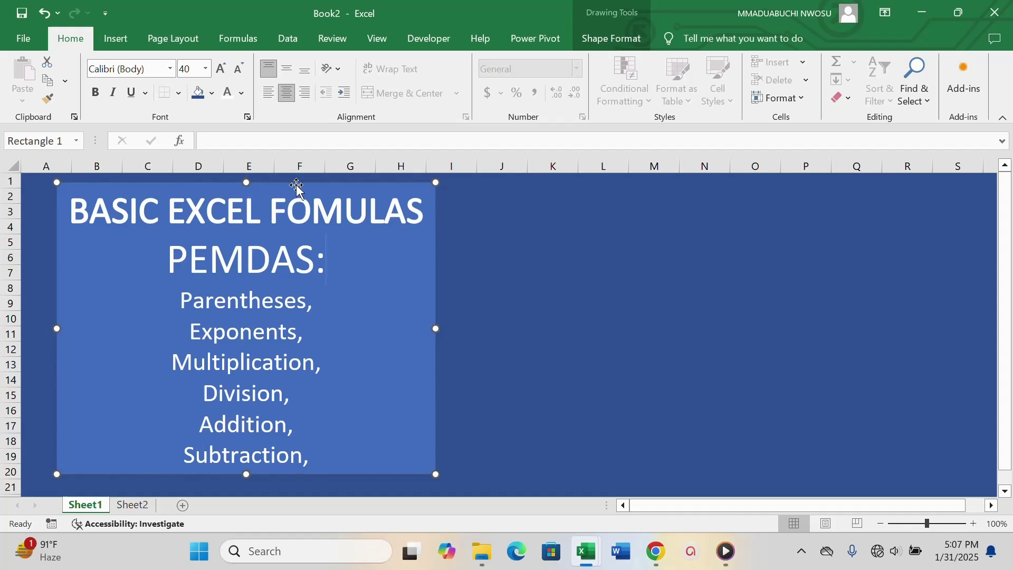
On Sheet2, calculate the Exponent Total in D6 by raising the base in D4 to the power in D5 (+D4^D5)
click(132, 505)
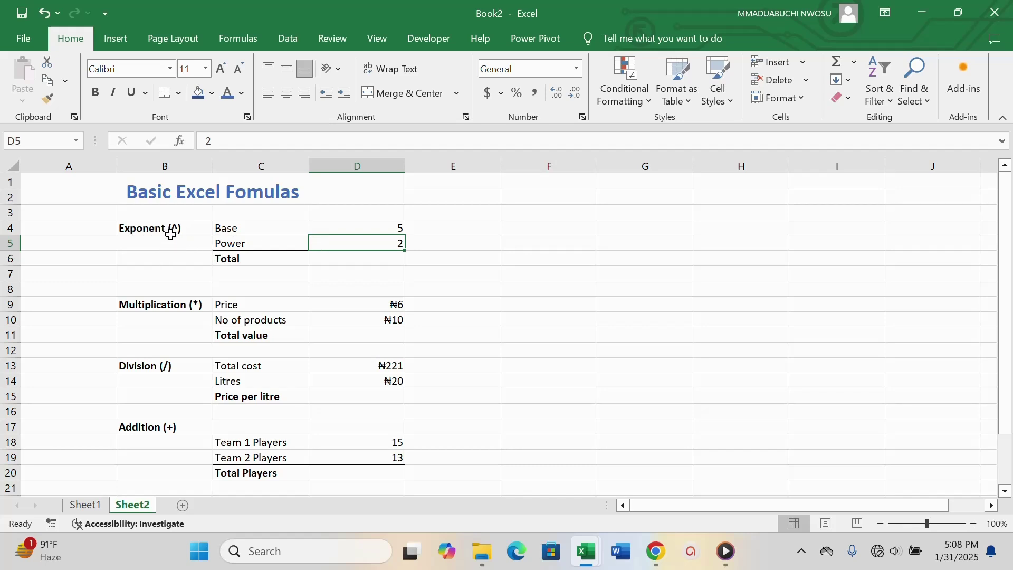
click(333, 258)
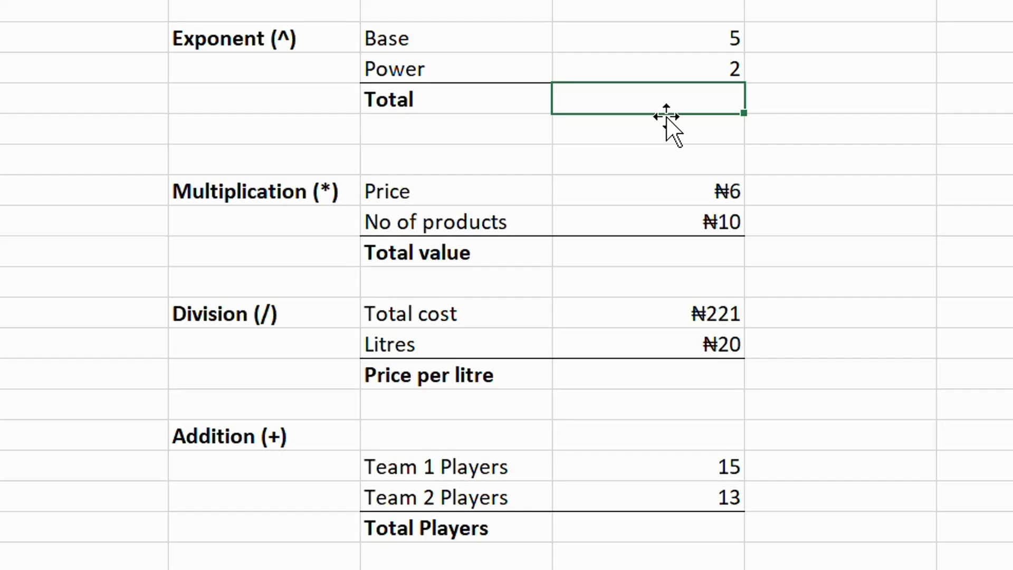
text(+)
key(Up)
key(Up)
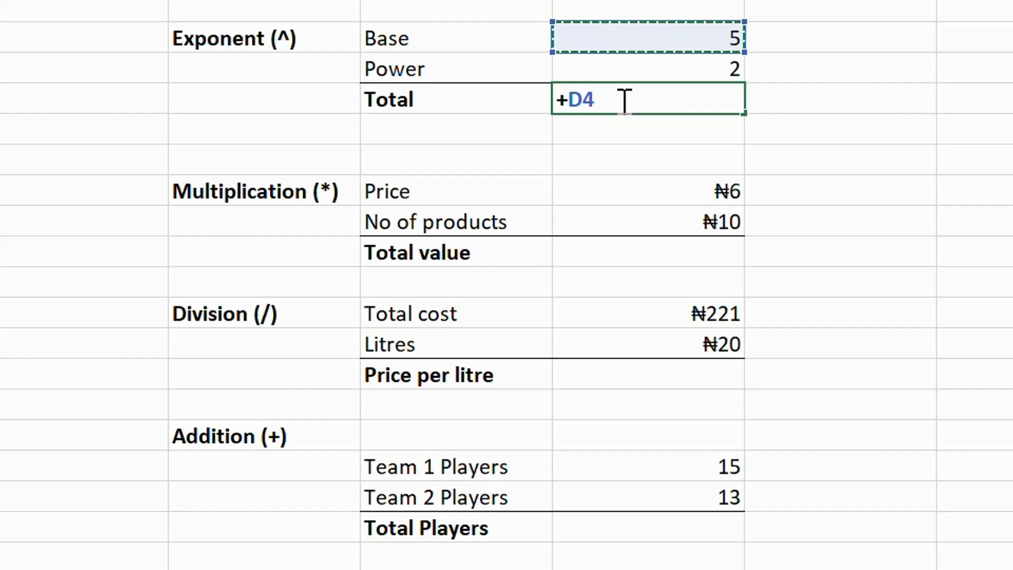
text(^)
click(710, 76)
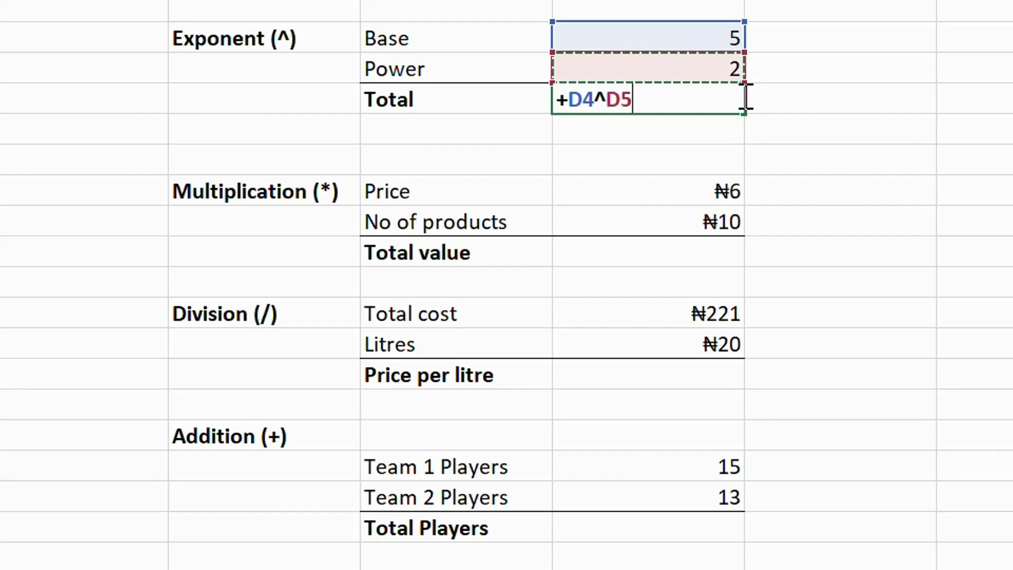
key(Return)
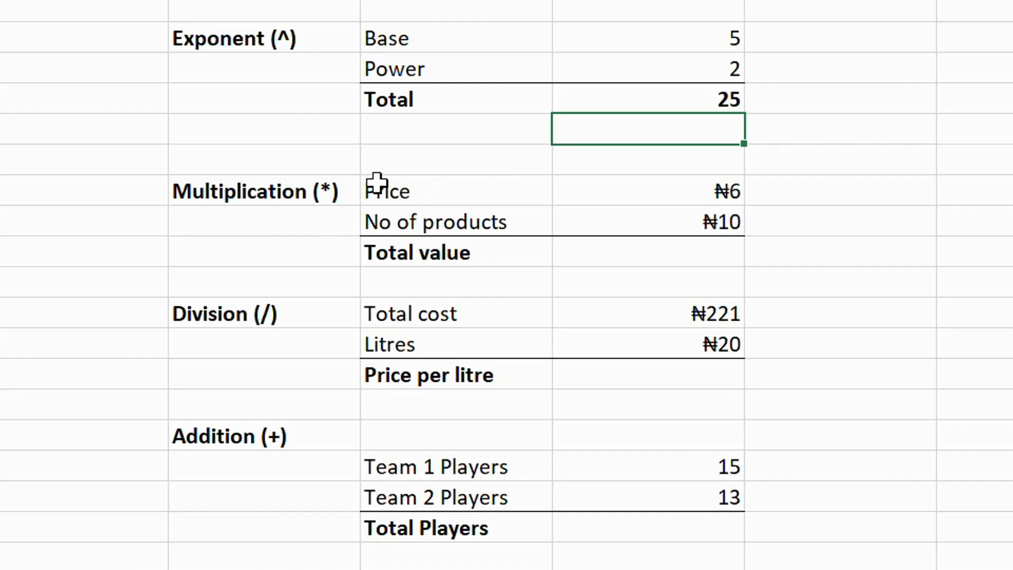
Calculate the Total value in D11 by multiplying price by number of products with =(D9*D10)
click(665, 259)
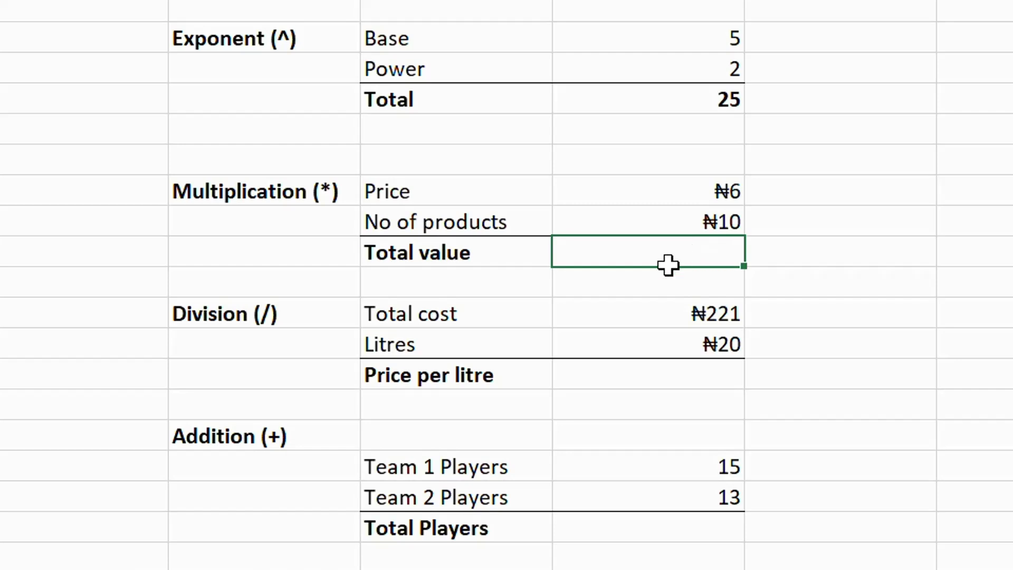
text(=)
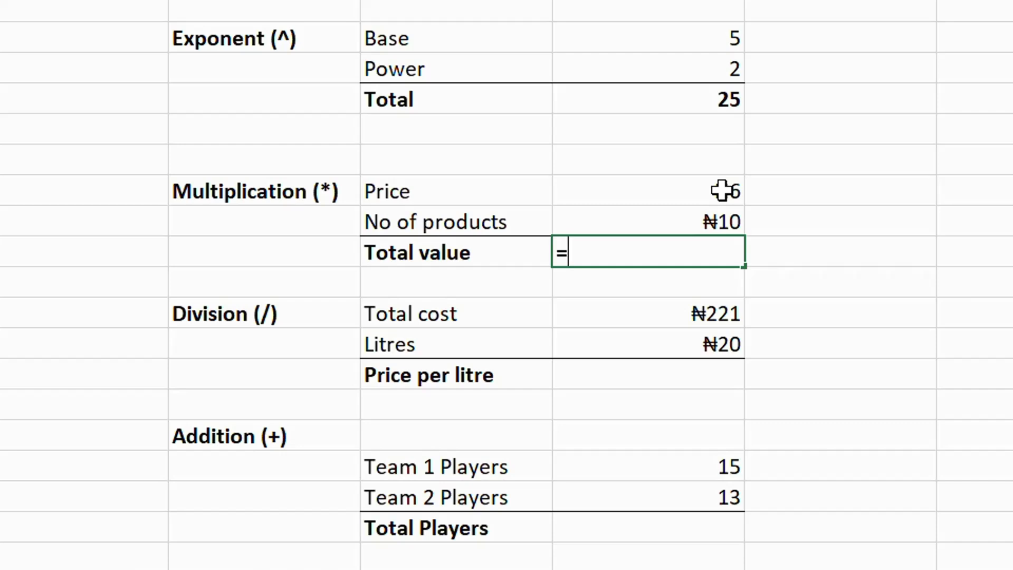
text(()
click(729, 192)
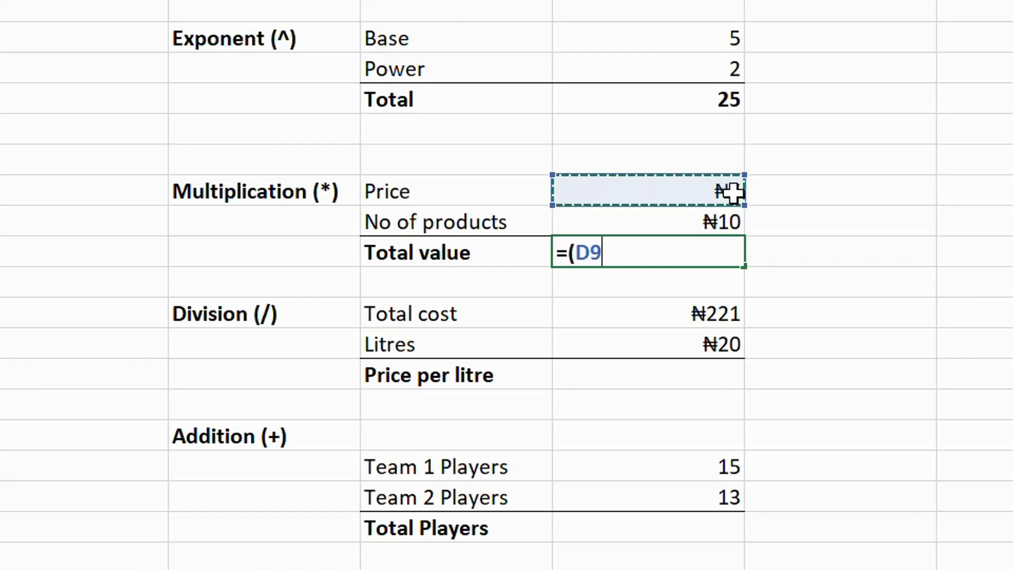
text(*)
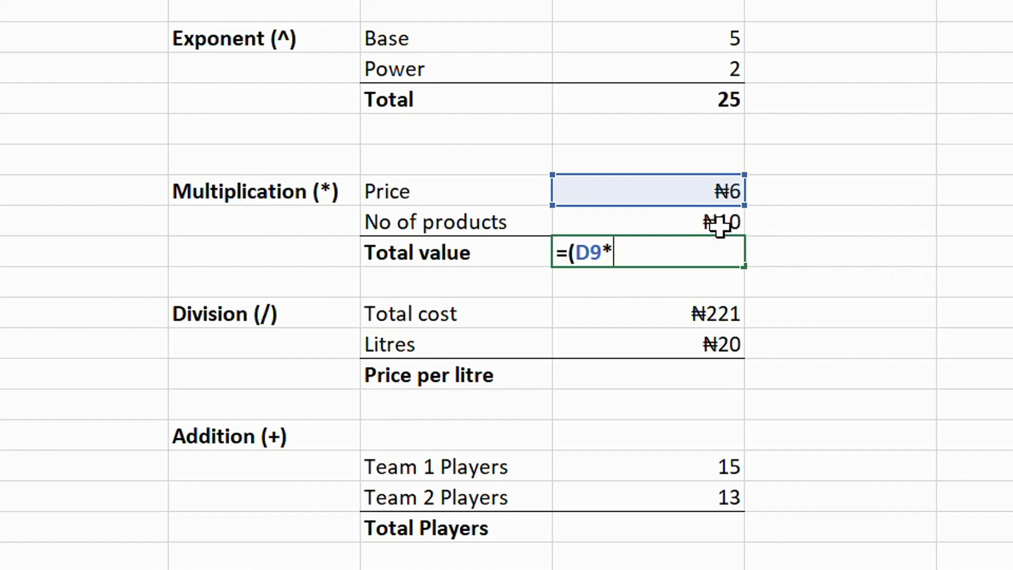
click(716, 226)
text())
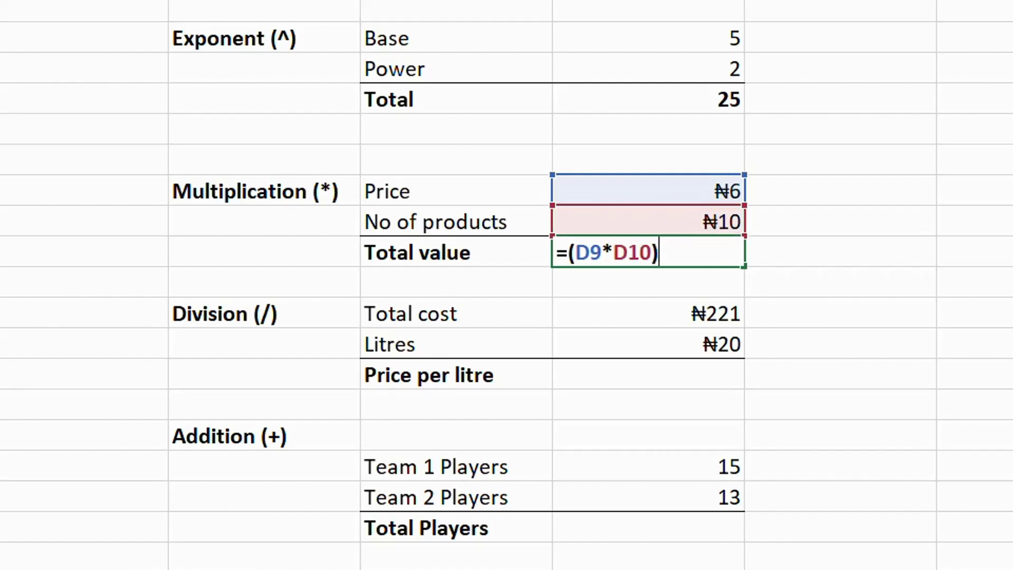
key(Return)
Format the Total value cell D11 as Currency with a Nigerian ₦ symbol
click(631, 257)
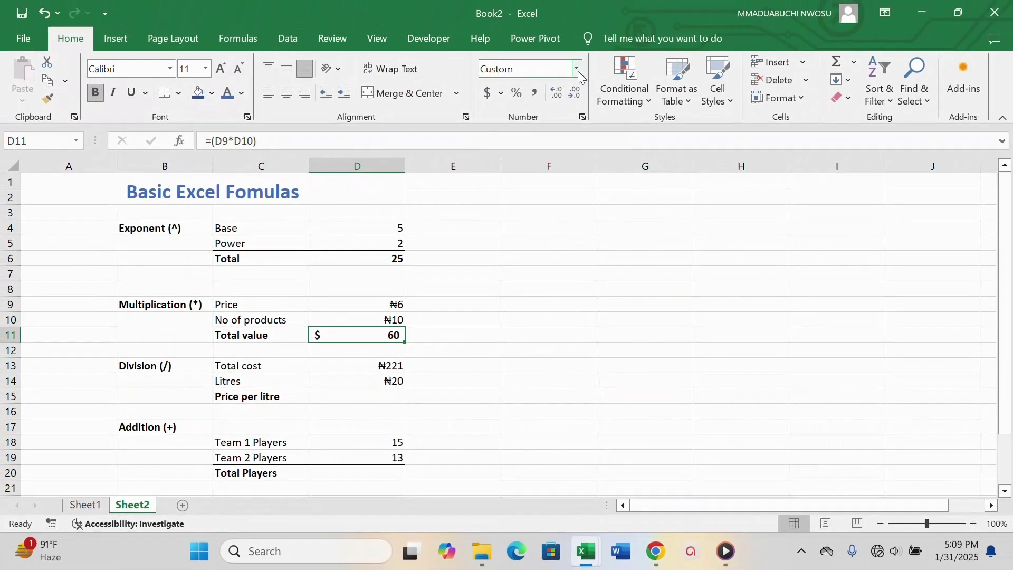
click(578, 71)
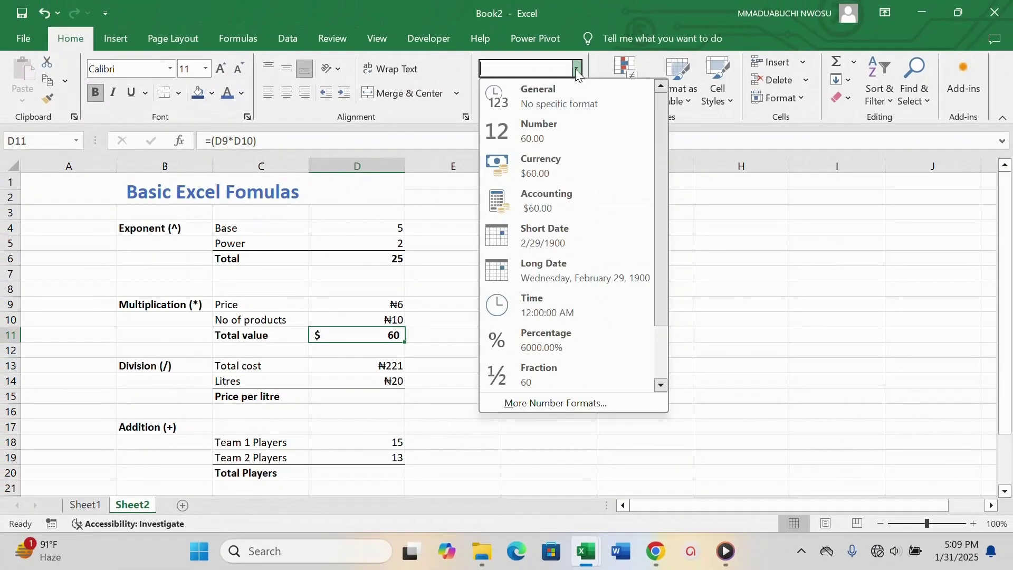
click(548, 402)
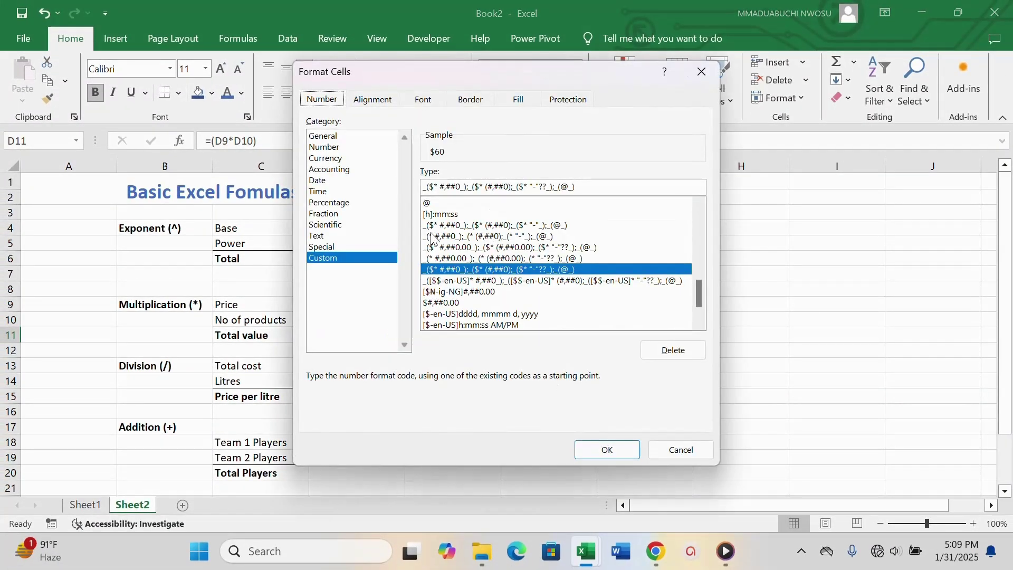
click(326, 159)
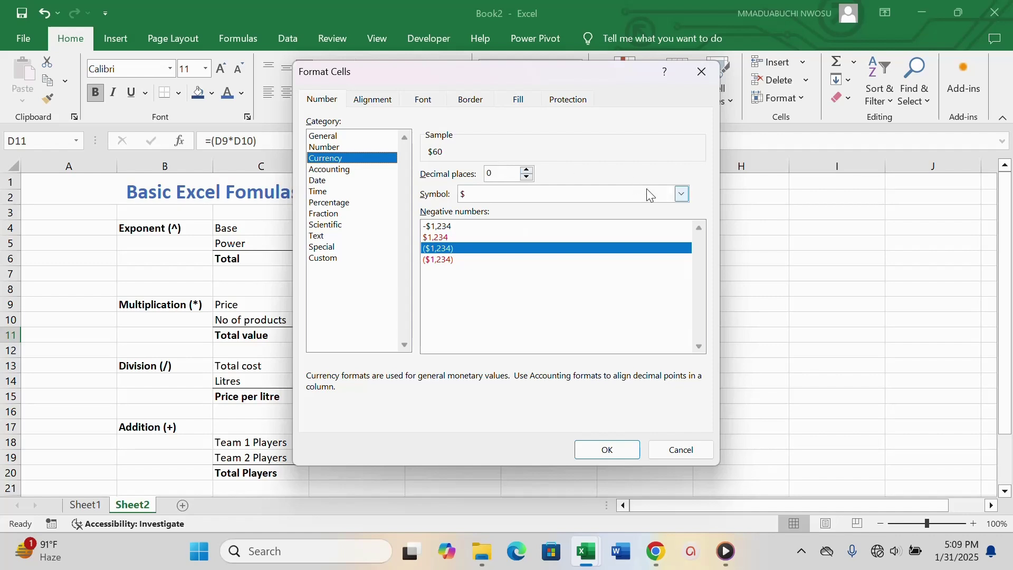
click(682, 195)
scroll(591, 248, down, 2)
scroll(592, 250, down, 20)
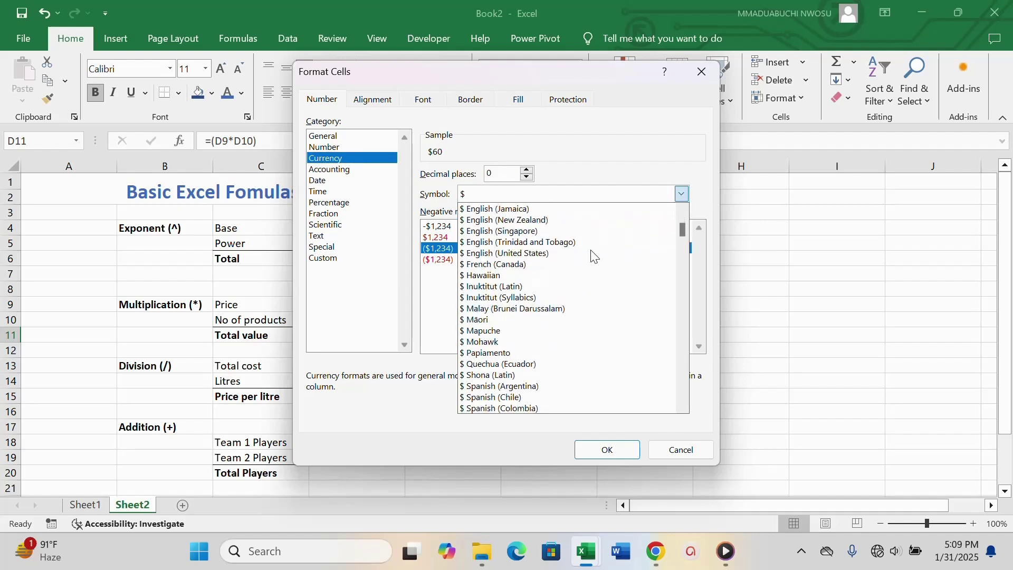
scroll(593, 255, down, 1)
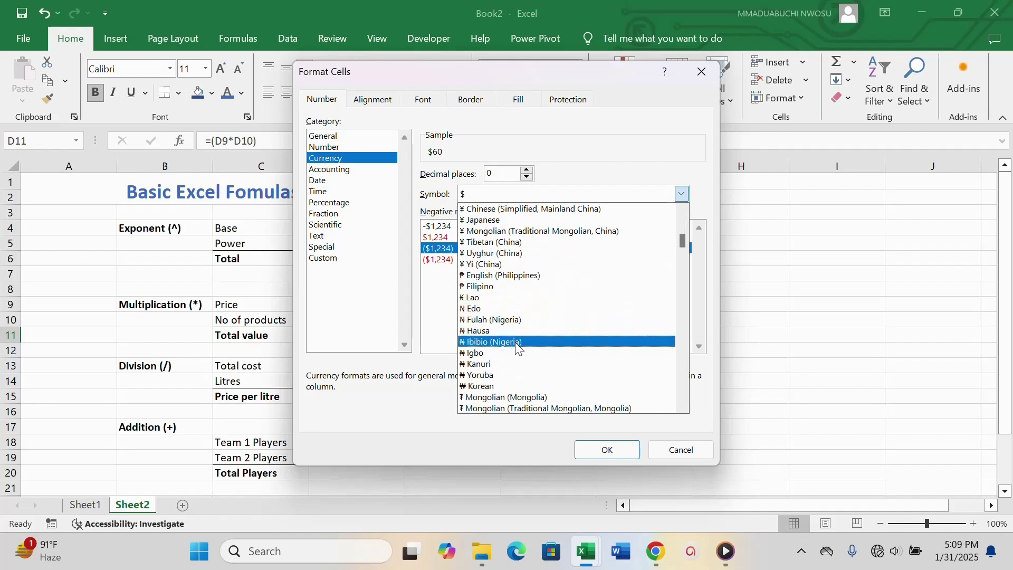
click(518, 352)
click(613, 449)
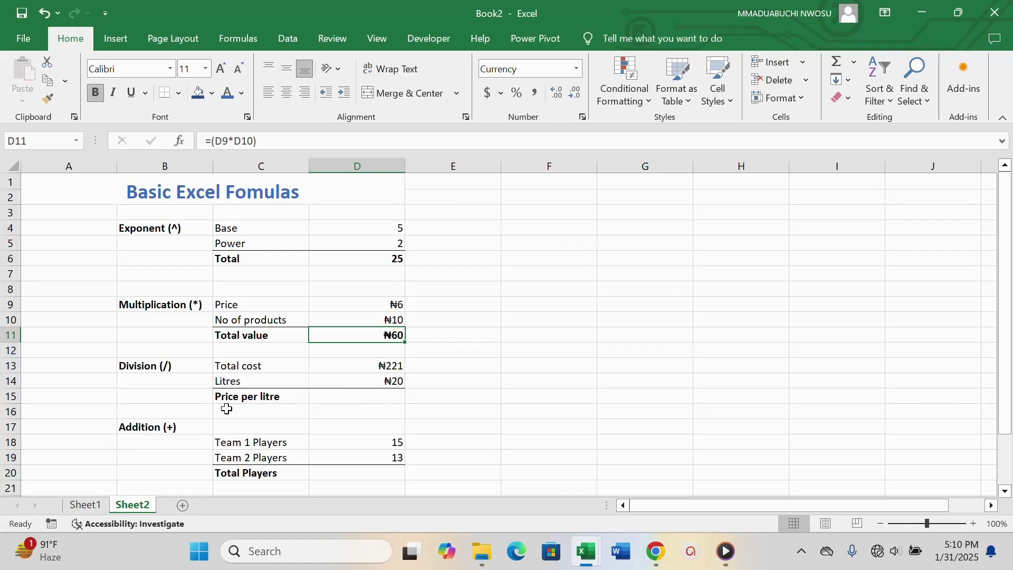
Calculate the Price per litre in D15 by dividing total cost by litres with +D13/D14
click(385, 395)
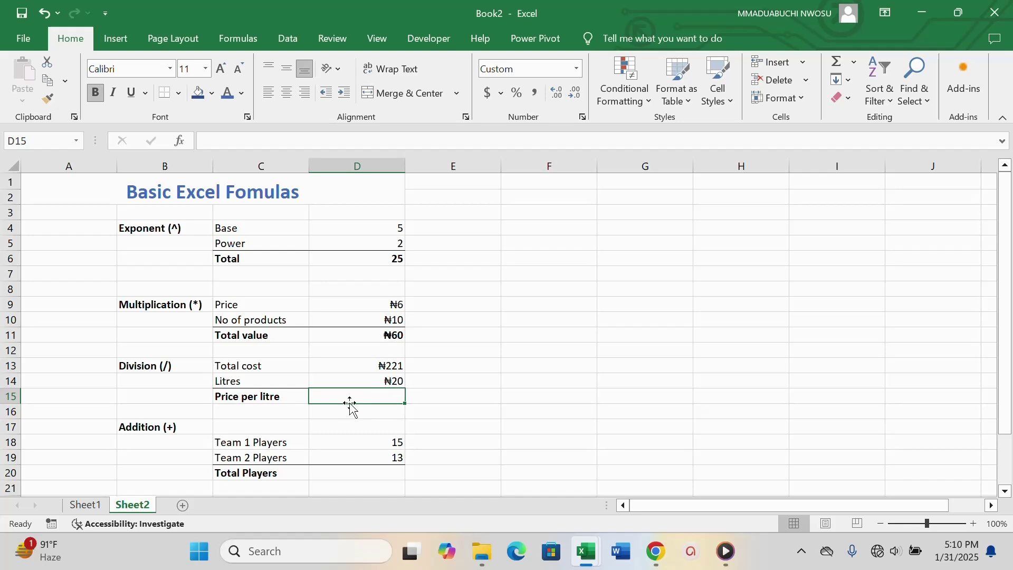
text(+)
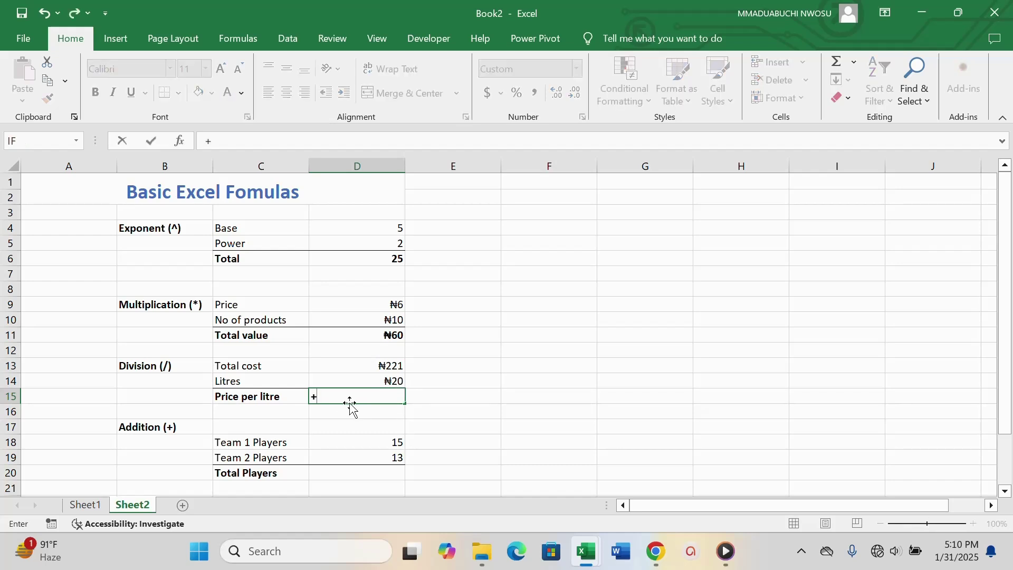
click(387, 364)
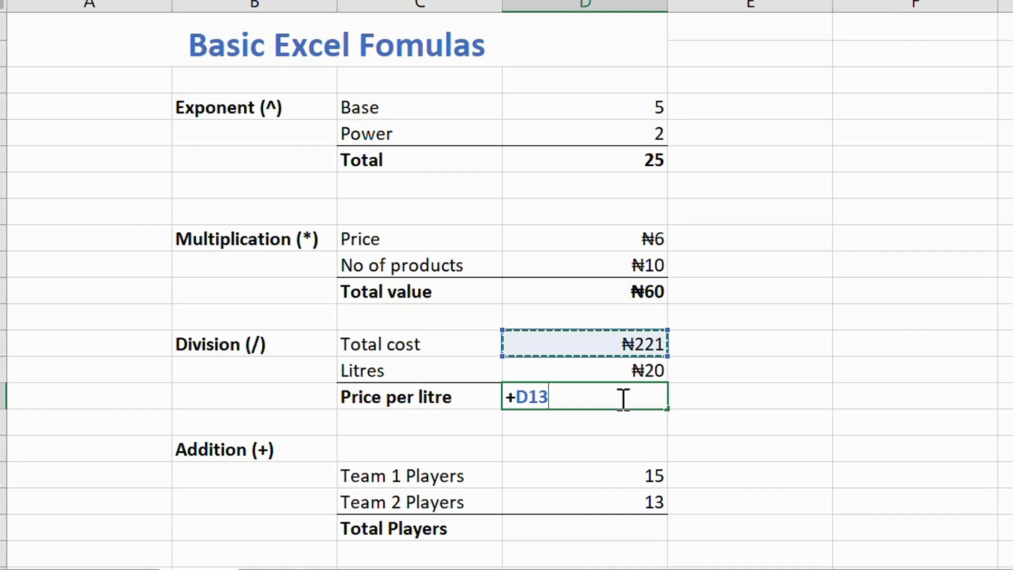
text(/)
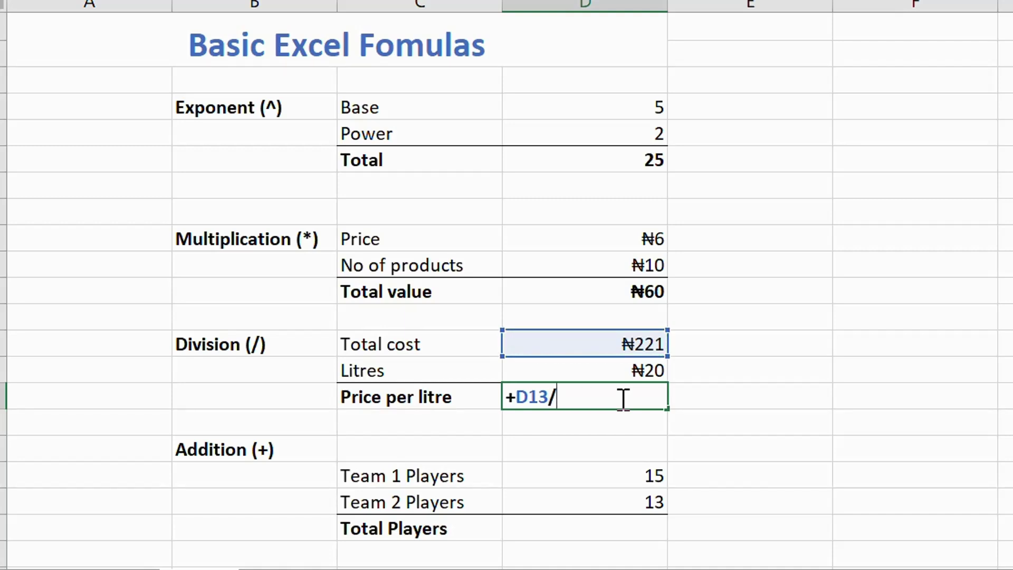
click(640, 369)
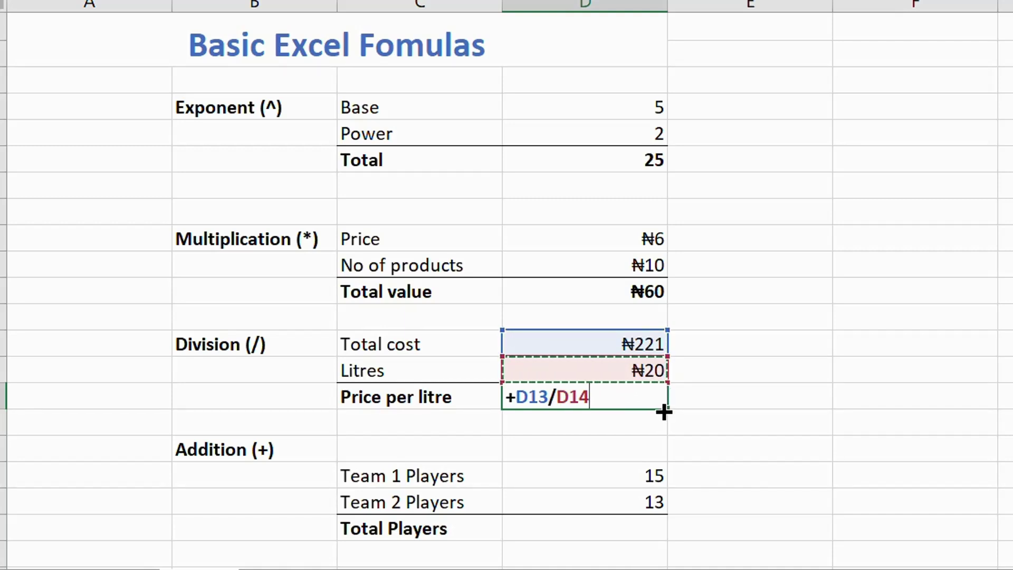
key(Return)
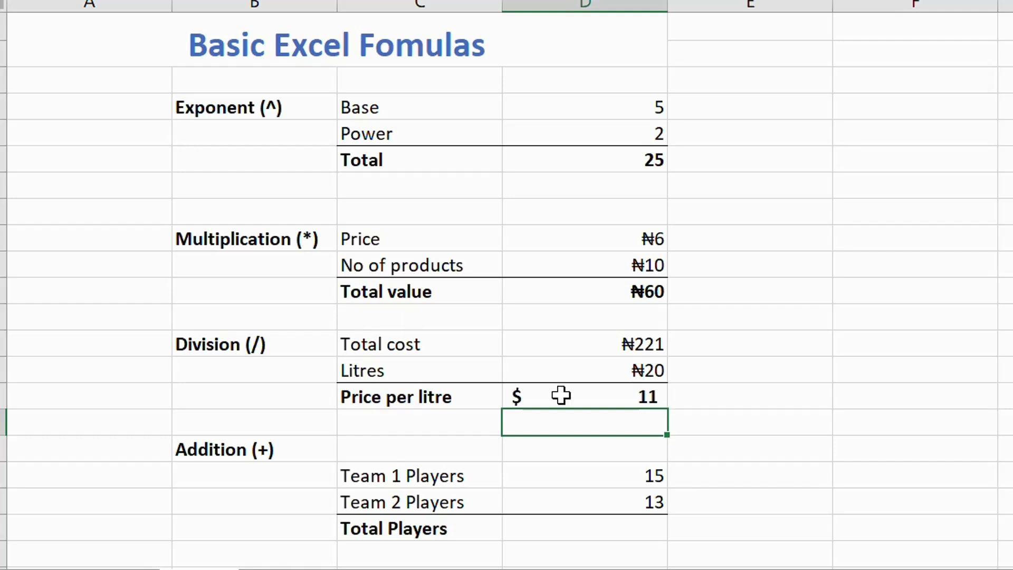
Format the Price per litre cell D15 as Currency with the ₦ Edo symbol and reduce it to zero decimal places
click(623, 401)
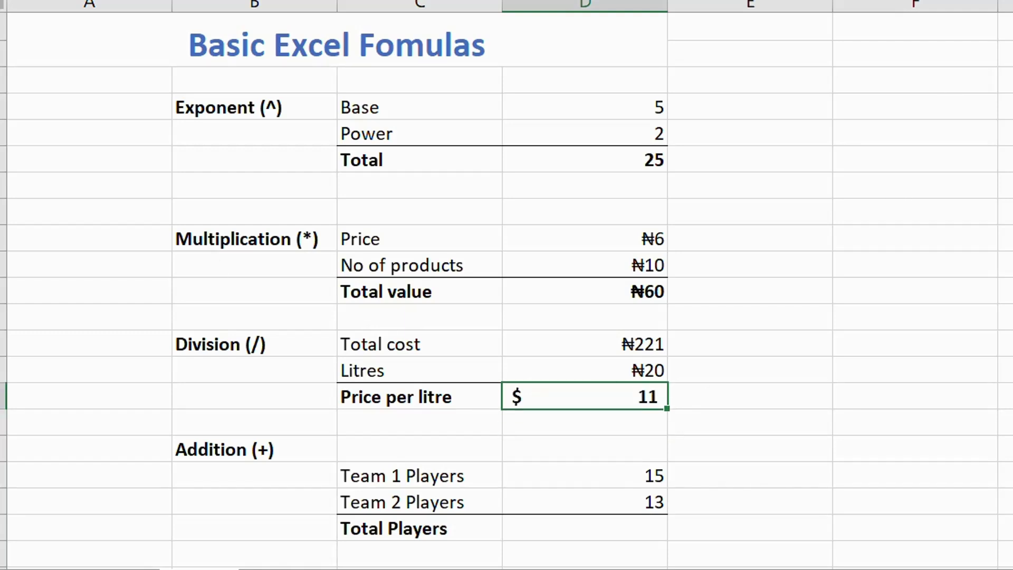
click(942, 1)
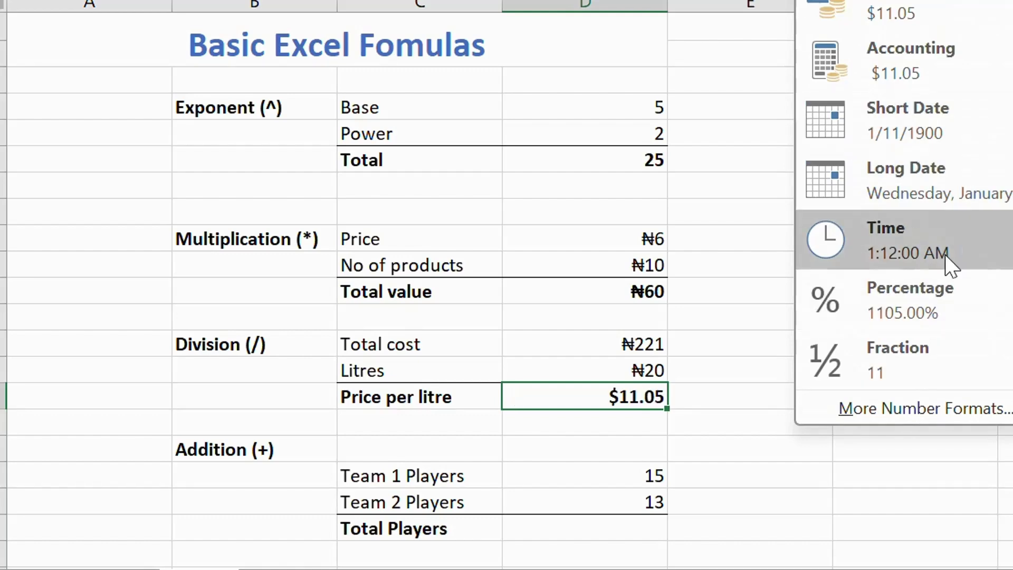
click(928, 406)
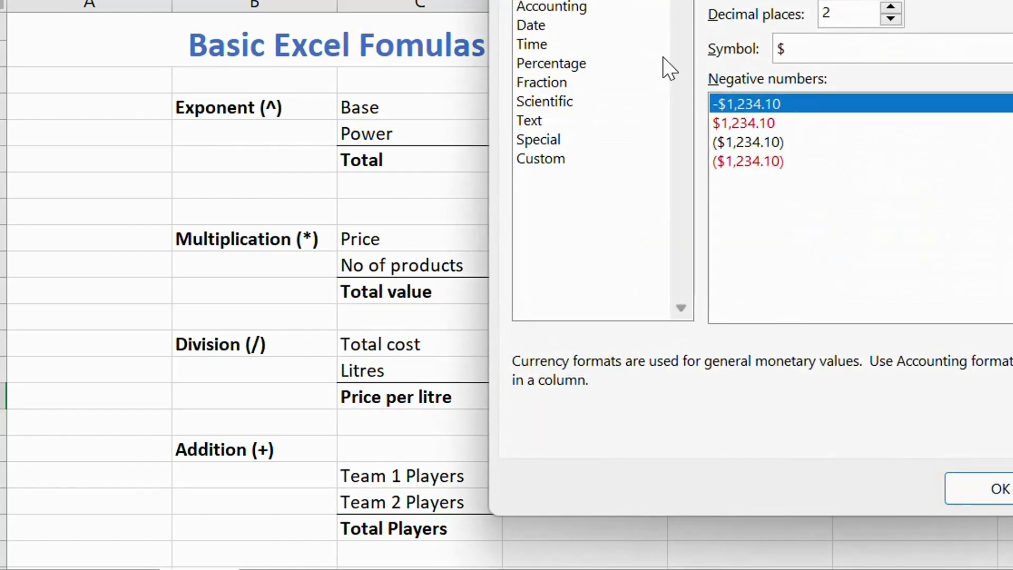
click(1009, 48)
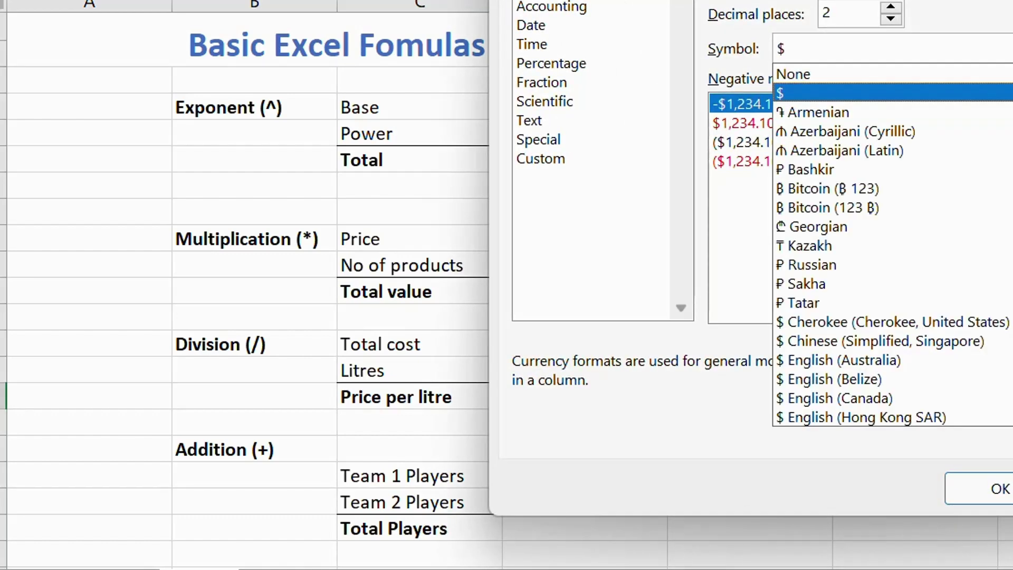
scroll(971, 367, down, 4)
scroll(973, 364, down, 10)
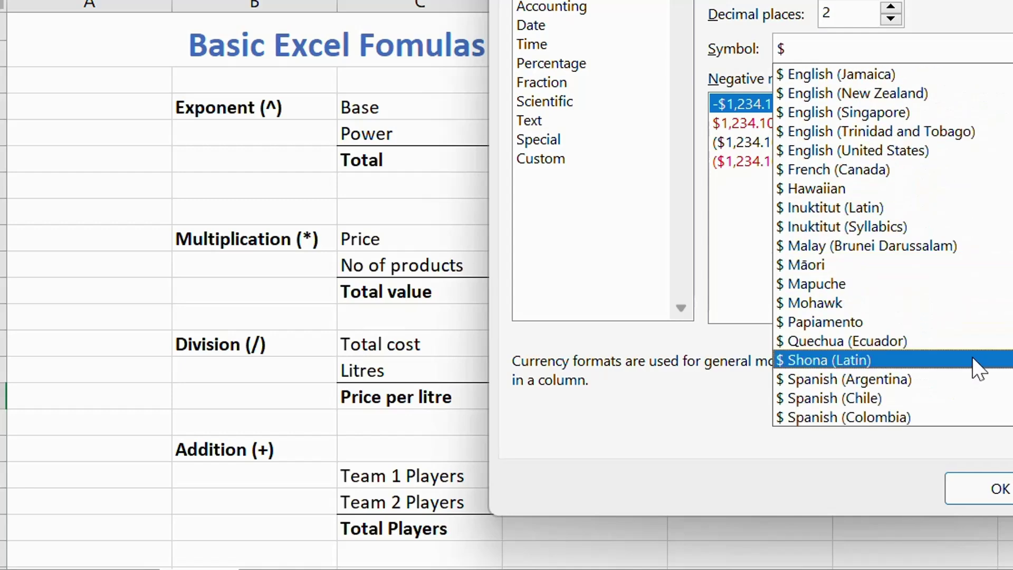
scroll(970, 352, down, 1)
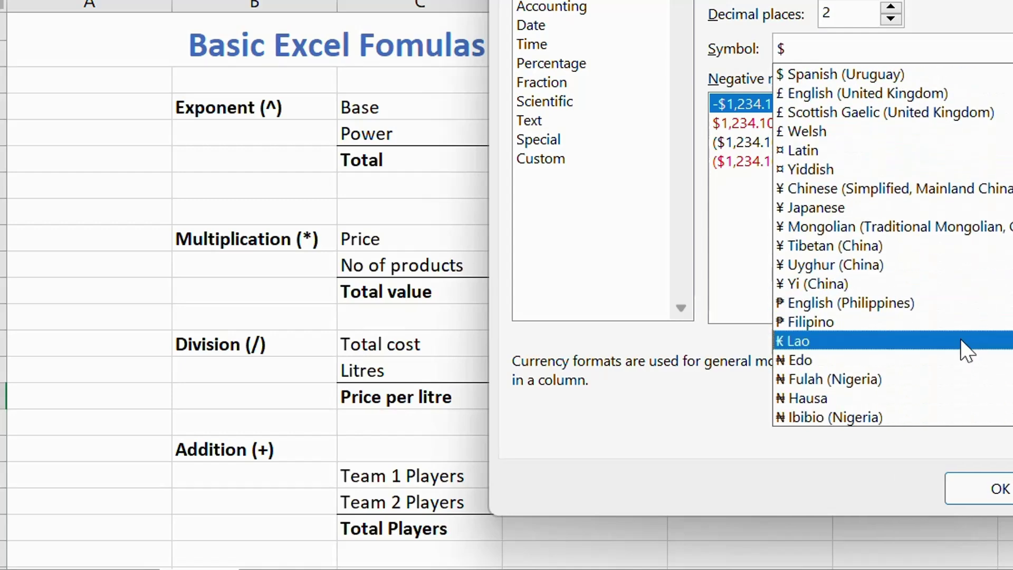
click(810, 360)
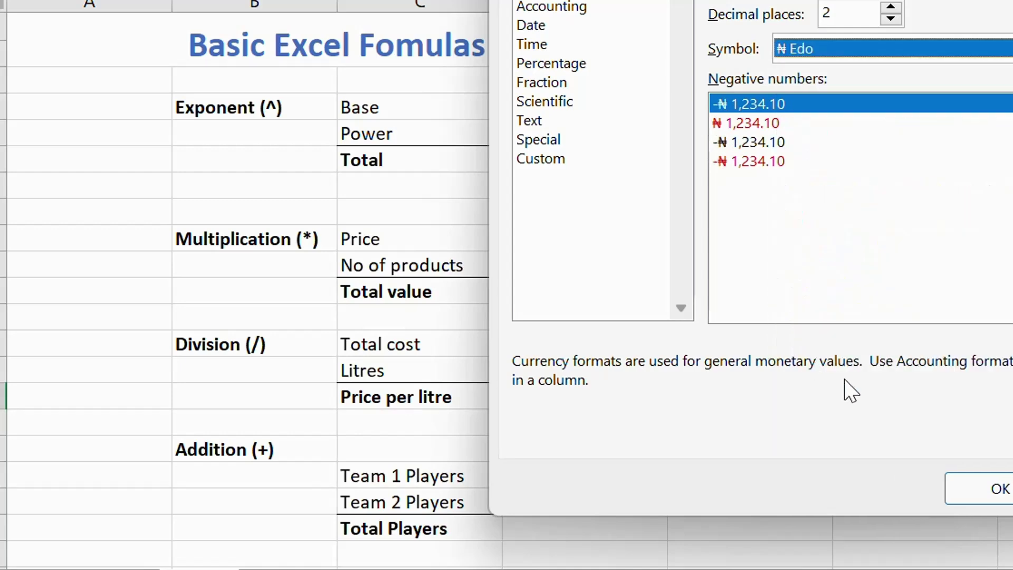
click(995, 481)
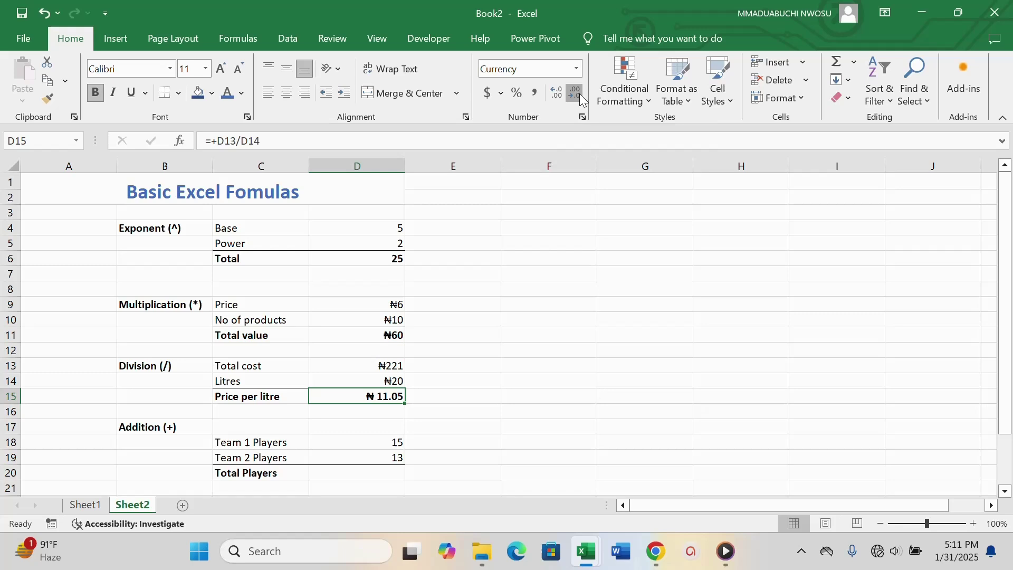
click(582, 98)
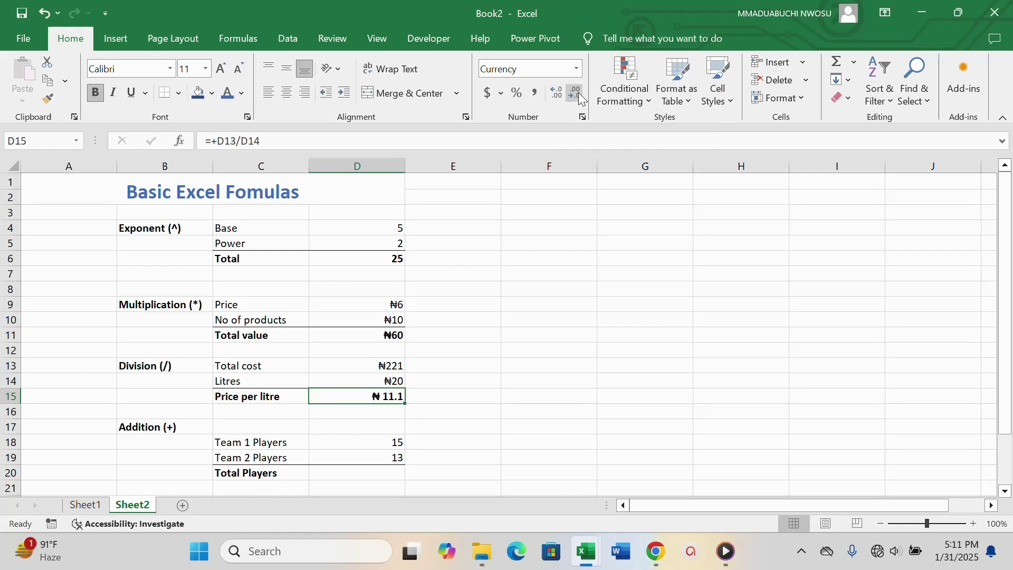
click(582, 99)
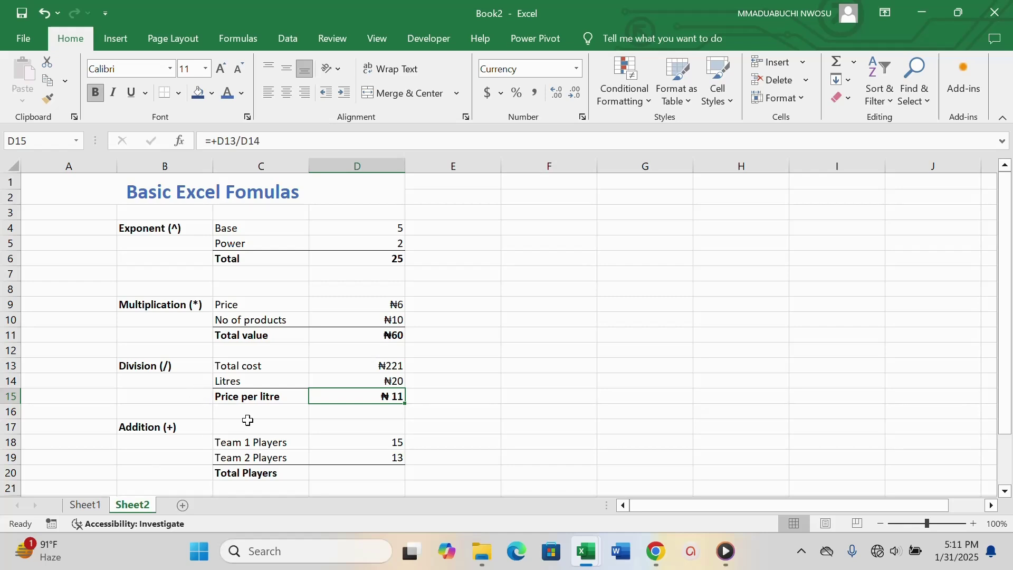
click(338, 473)
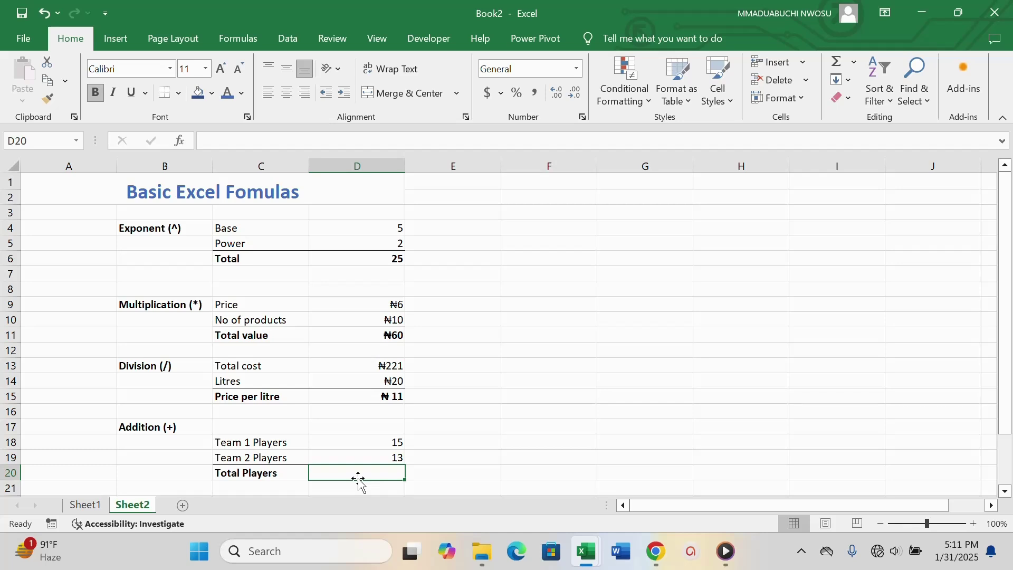
click(380, 414)
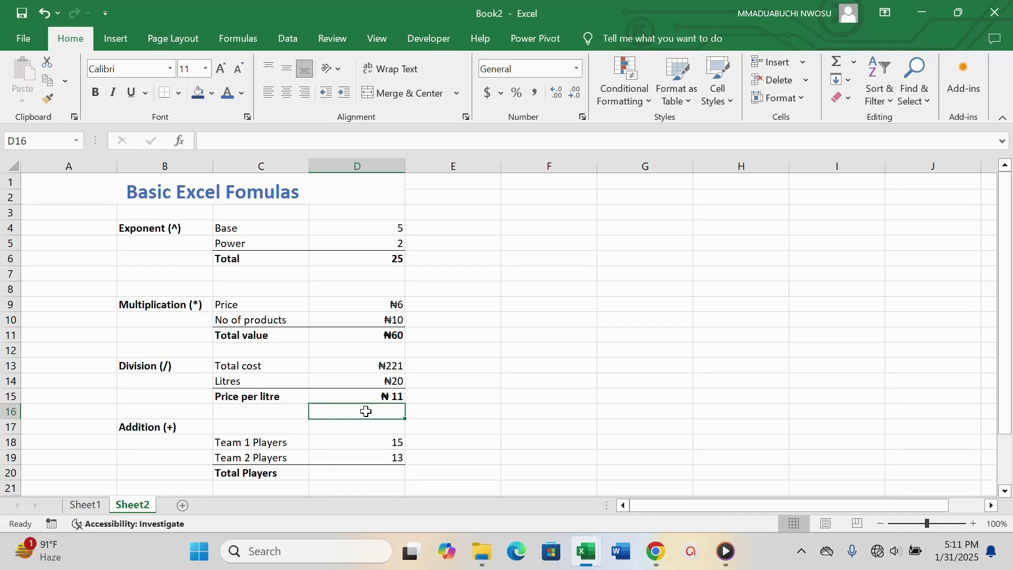
Calculate the price per litre again in D16 by dividing total cost by litres with =QUOTIENT(D13,D14)
text(=)
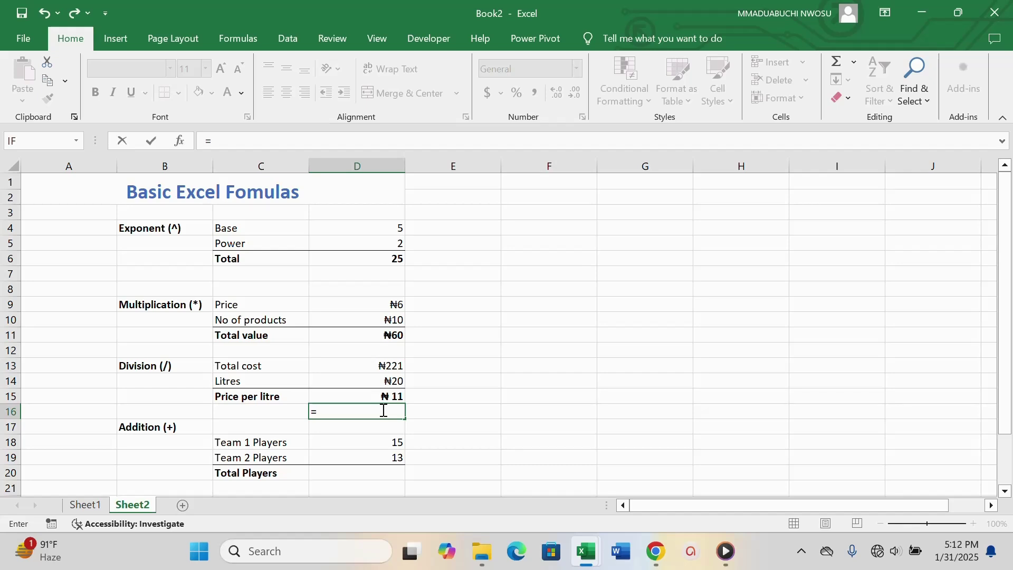
text(q)
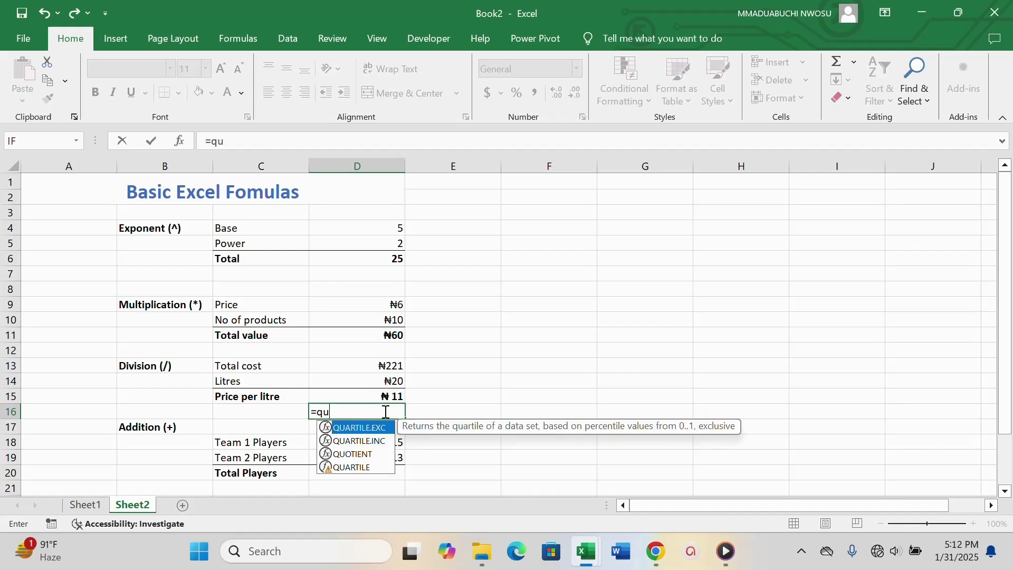
text(u)
click(351, 454)
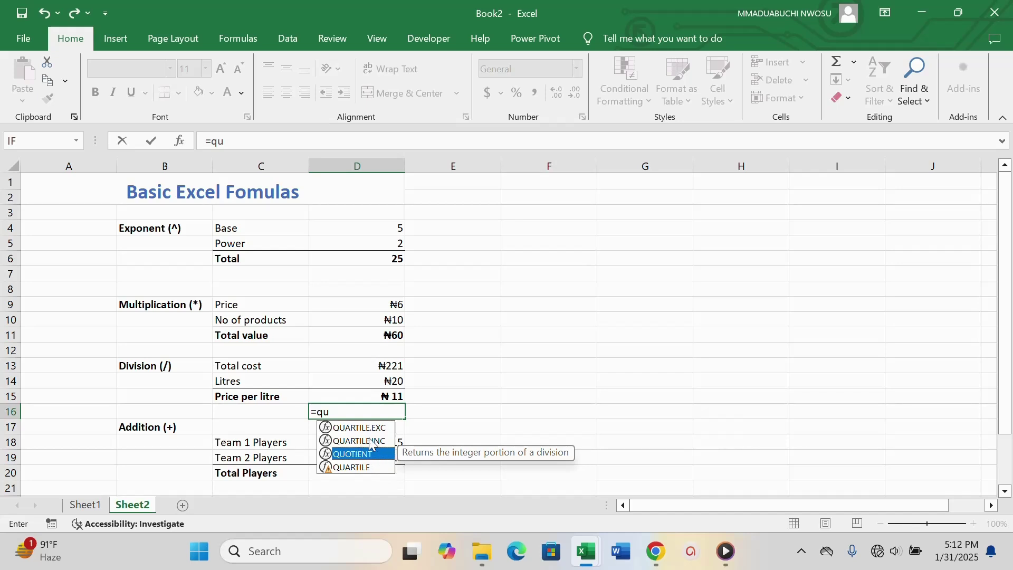
double_click(348, 454)
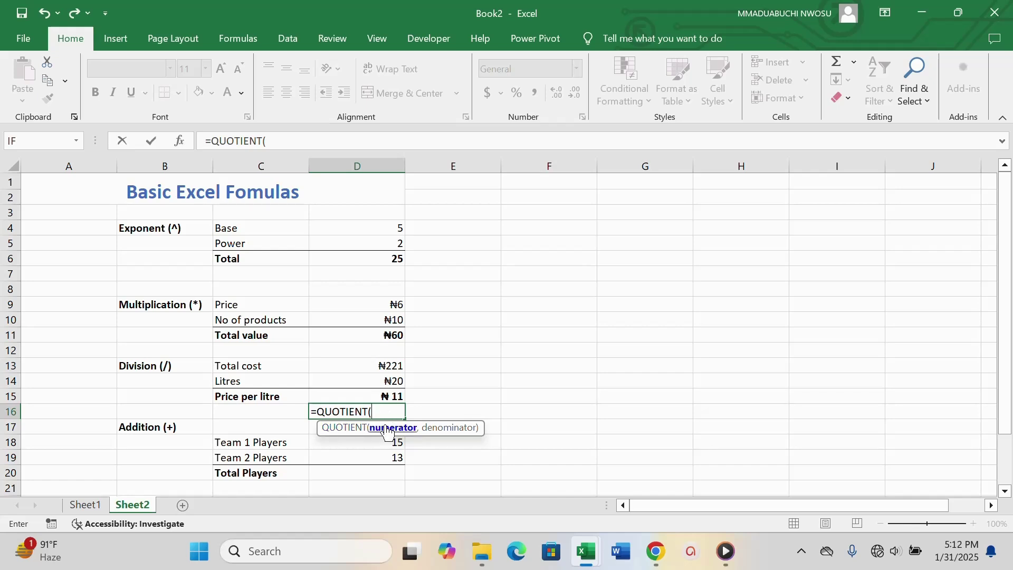
click(387, 367)
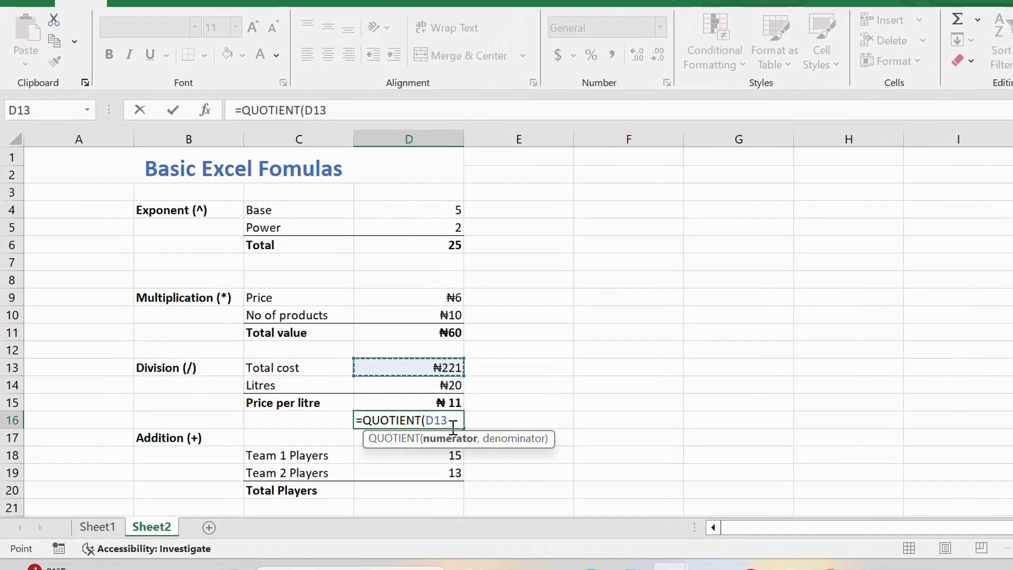
text(,)
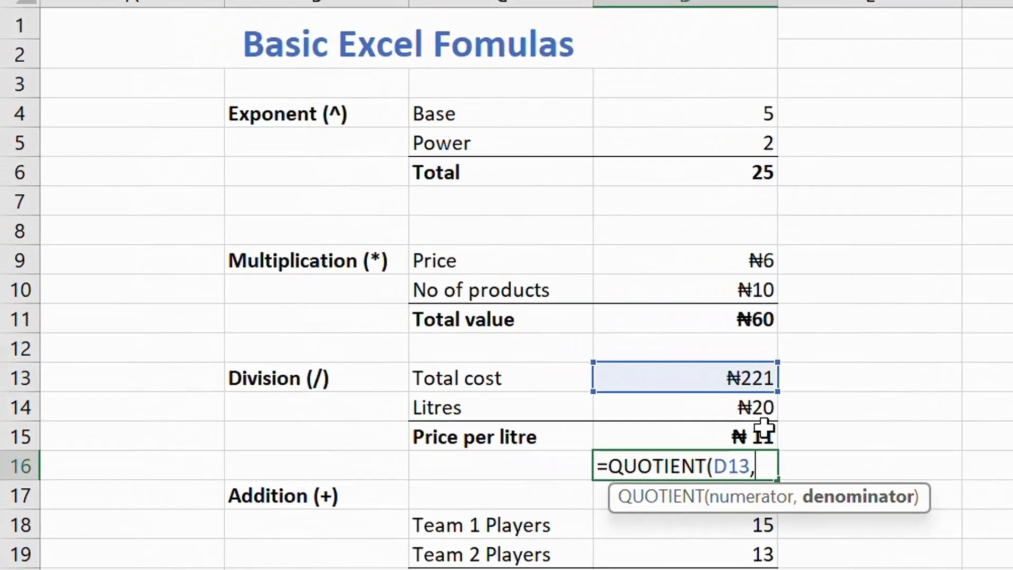
click(783, 409)
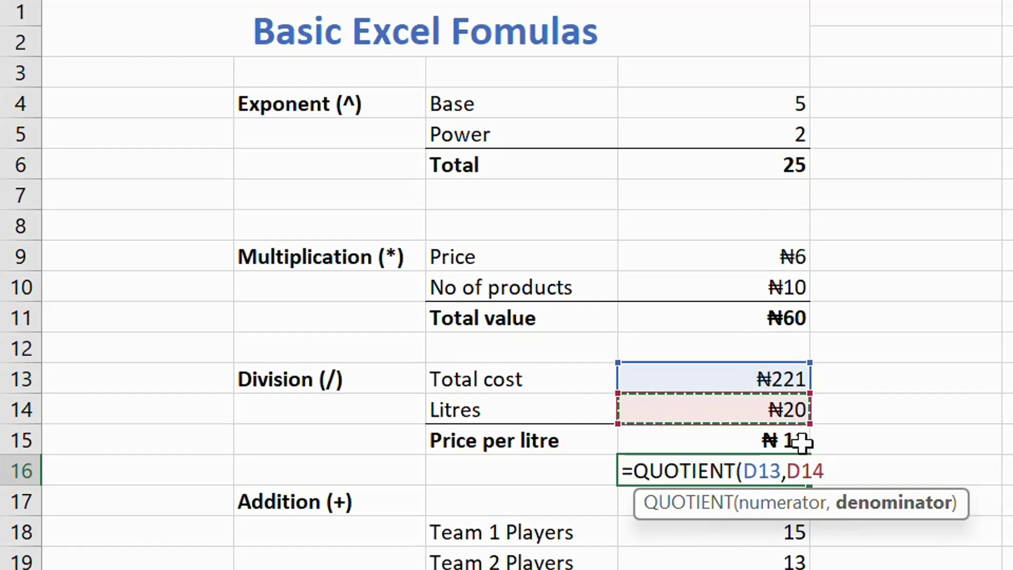
text())
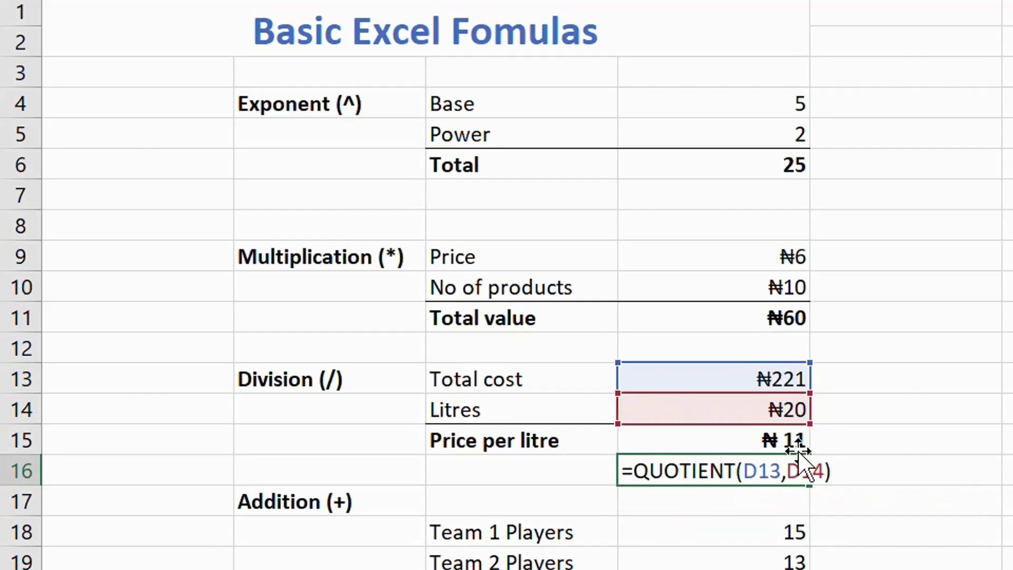
key(Return)
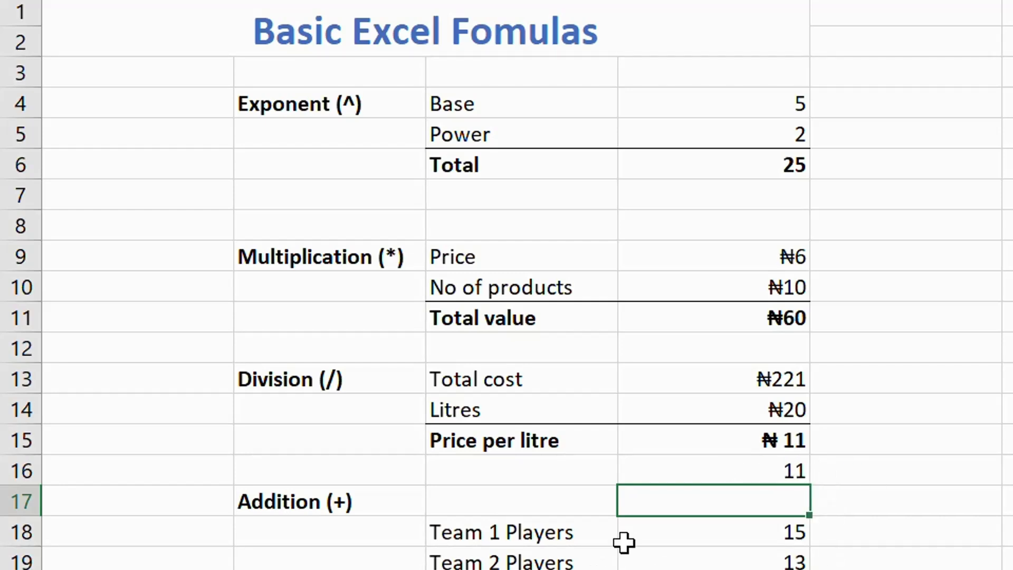
Calculate the total value again in D12 by multiplying price by number of products with =PRODUCT(D9,D10)
click(777, 358)
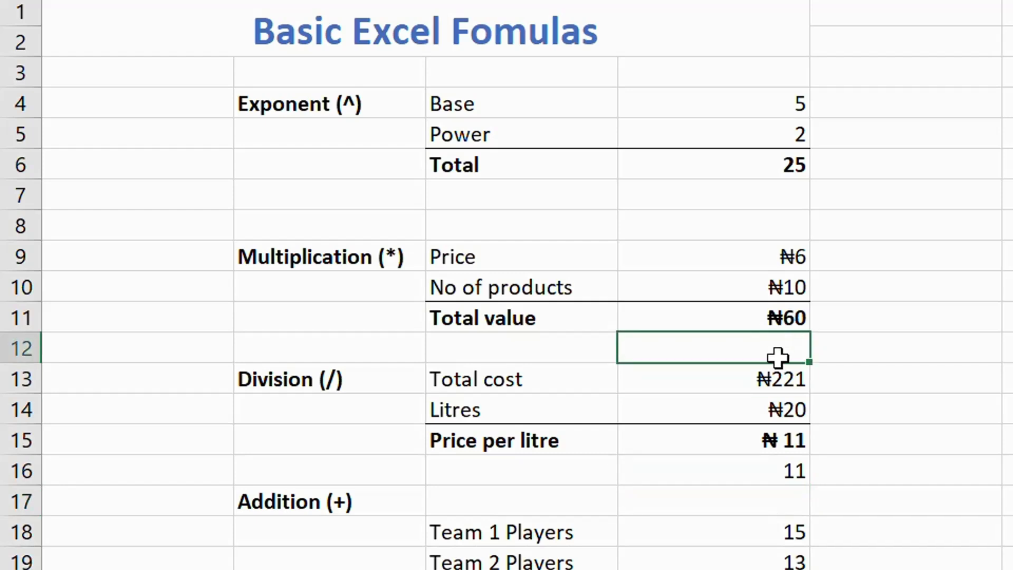
text(=)
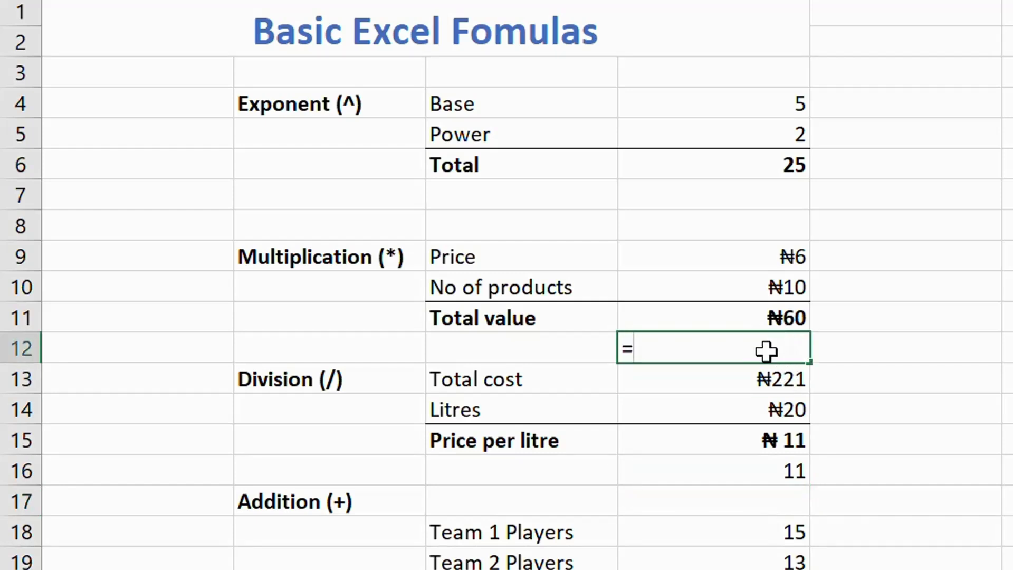
text(pro)
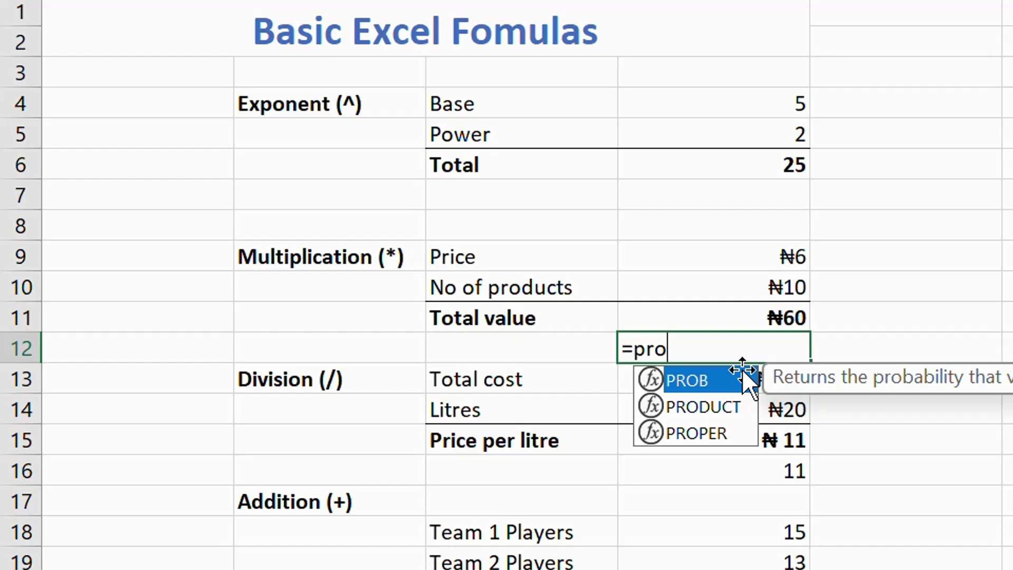
click(724, 409)
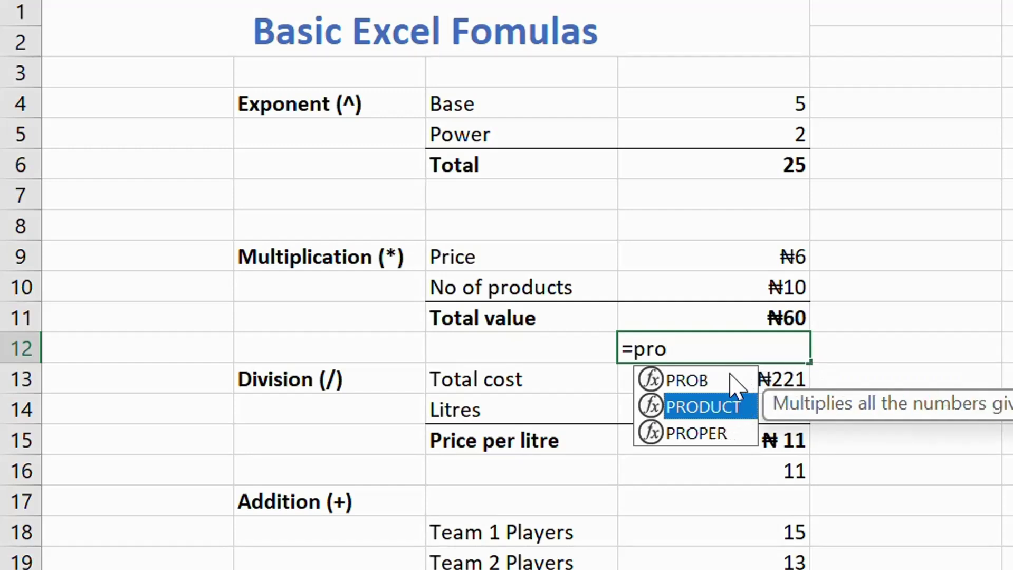
double_click(719, 406)
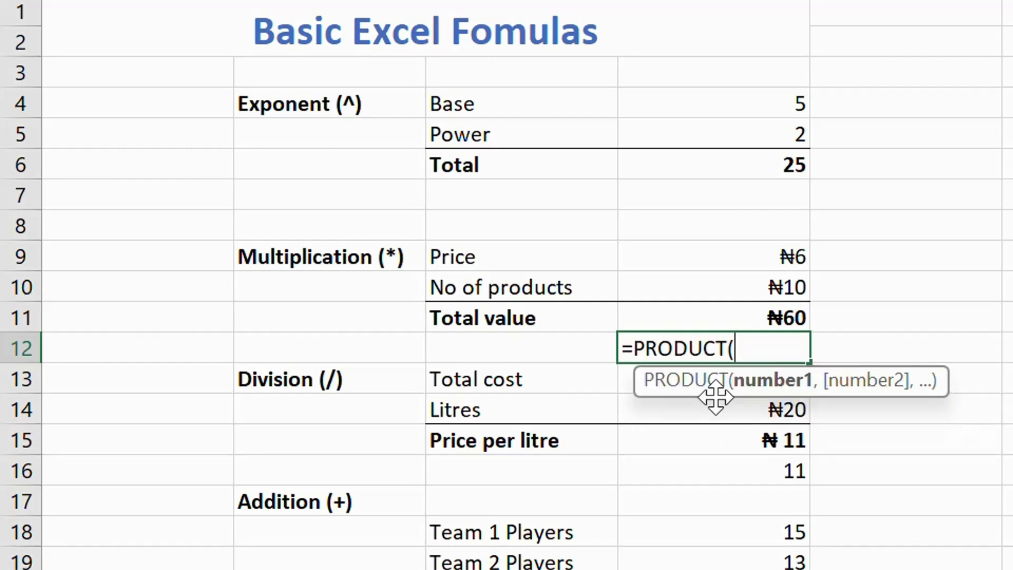
click(784, 255)
text(,)
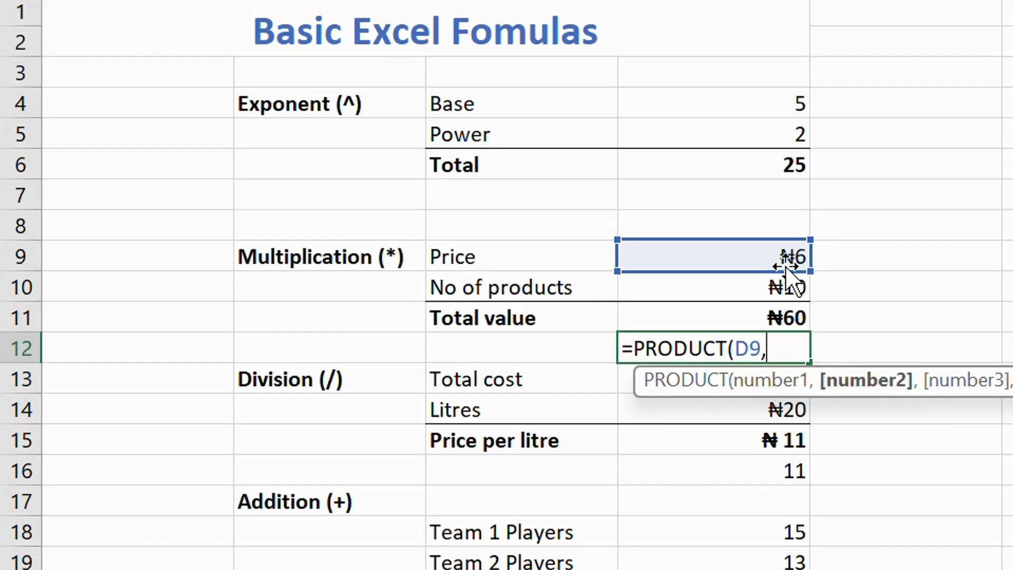
click(776, 290)
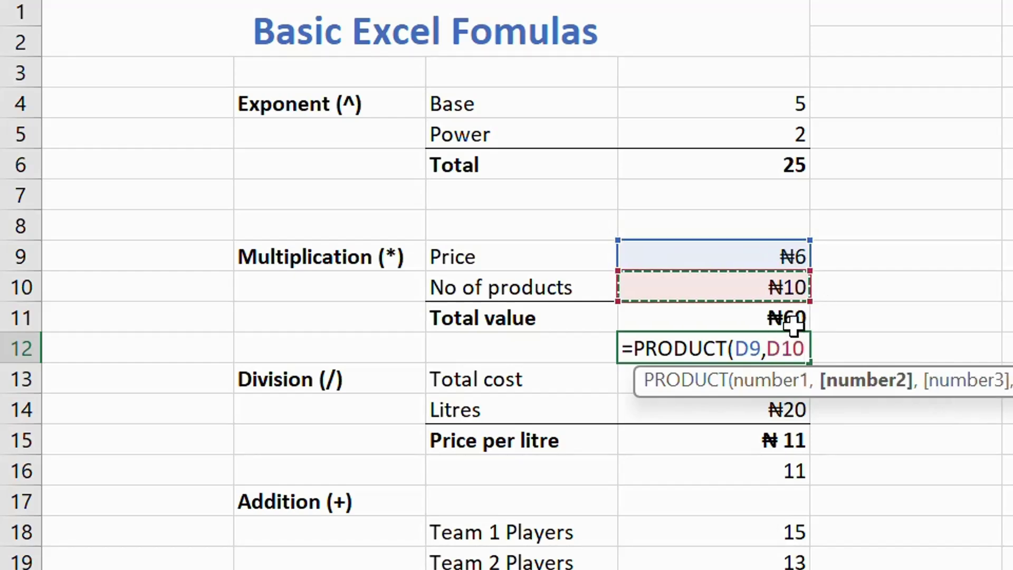
text())
key(Return)
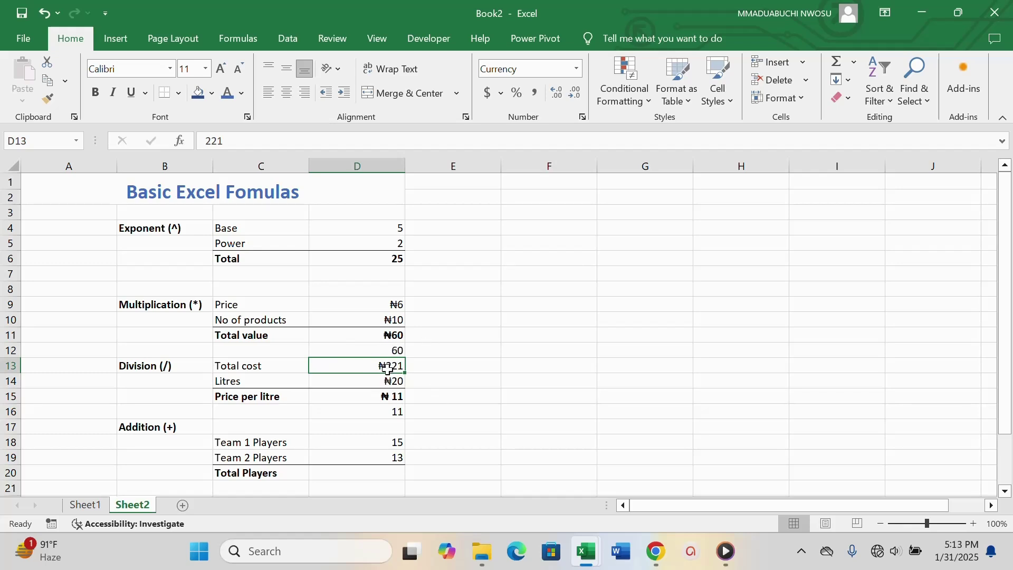
Calculate Total Players in D20 by adding both teams' player counts with =D18+D19
scroll(369, 432, down, 2)
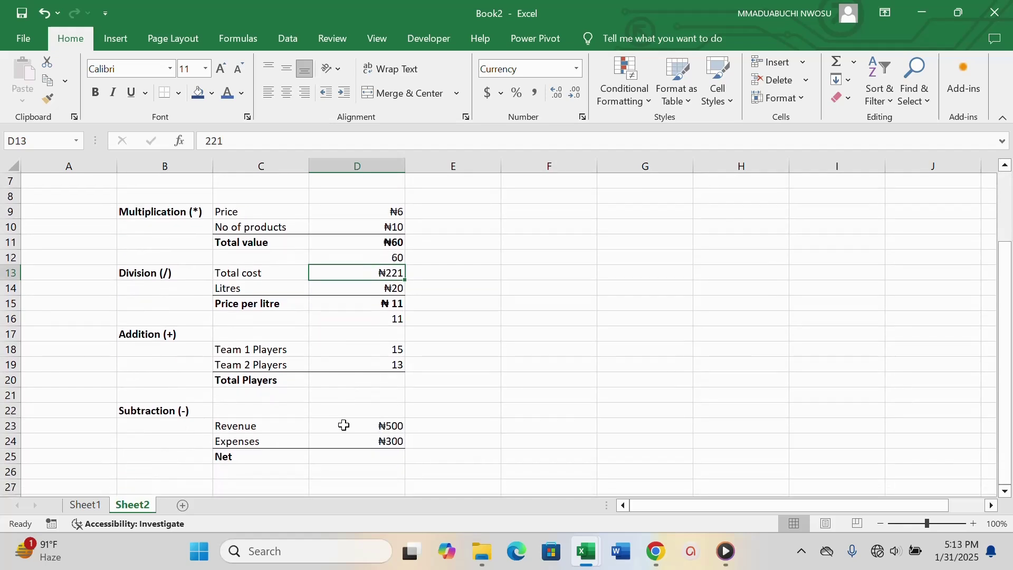
click(346, 383)
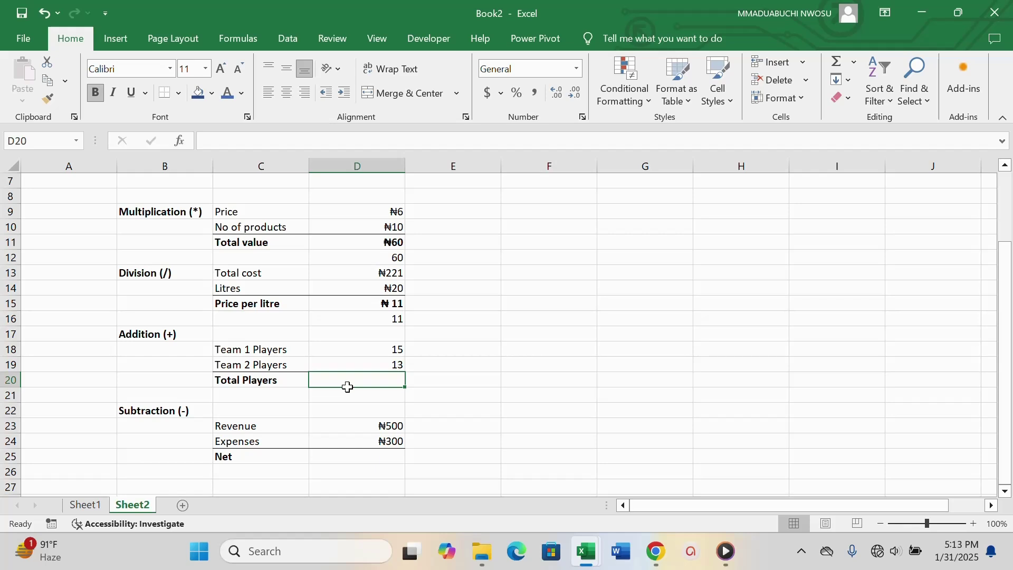
text(=)
click(379, 348)
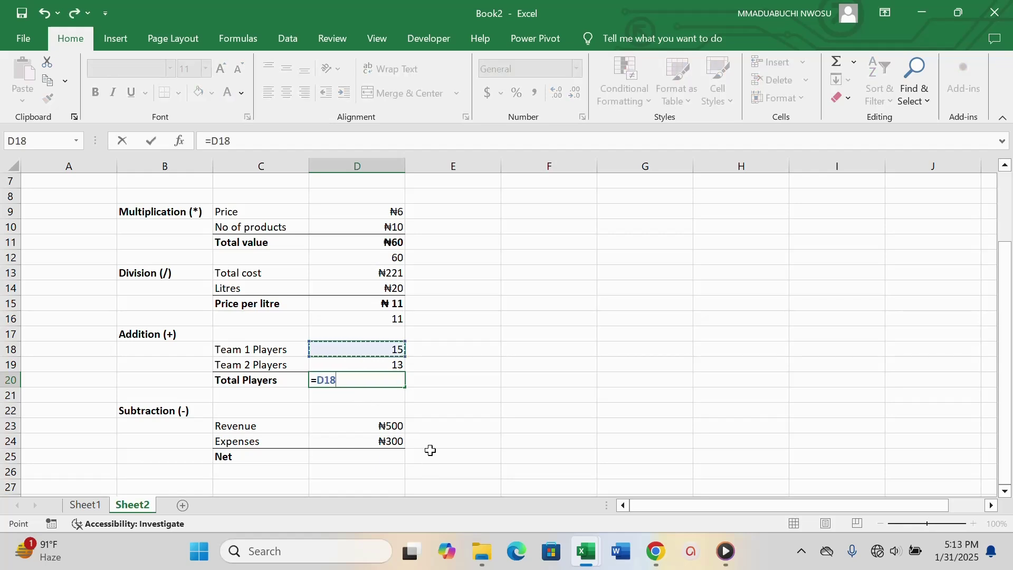
text(+)
click(397, 365)
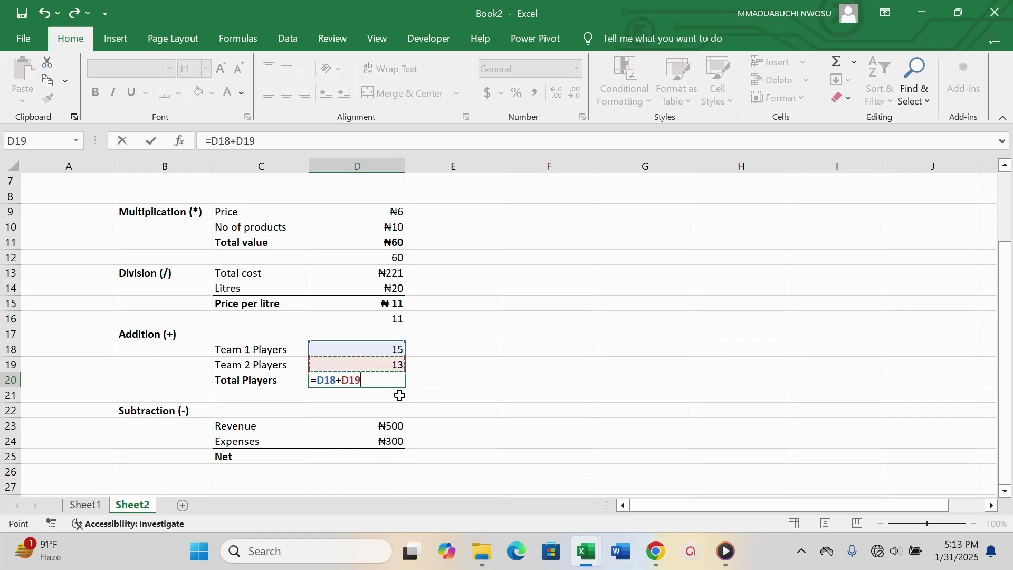
key(Return)
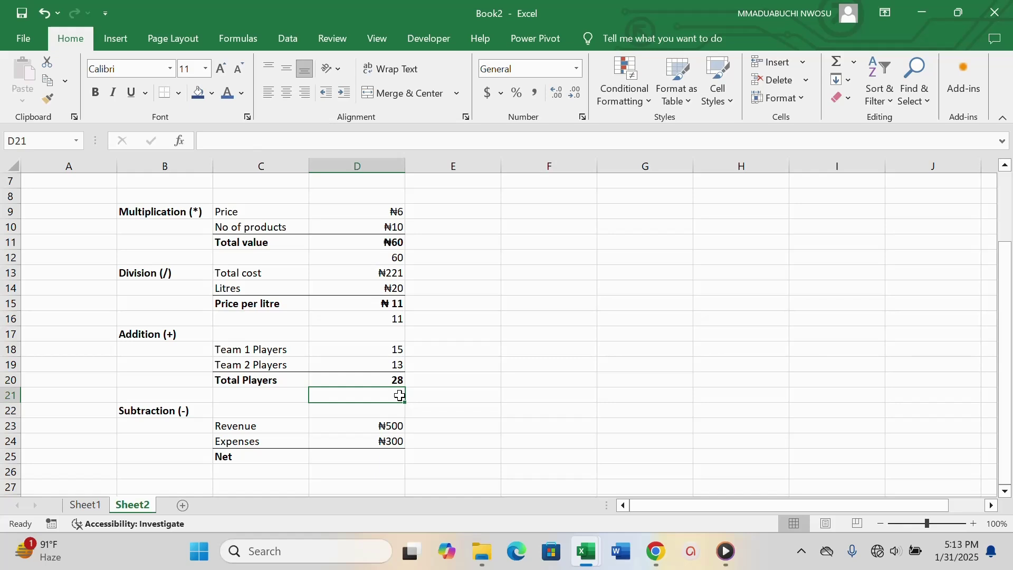
Calculate the total players again in D21 using the SUM function over the team range, =SUM(D18:D19)
text(=)
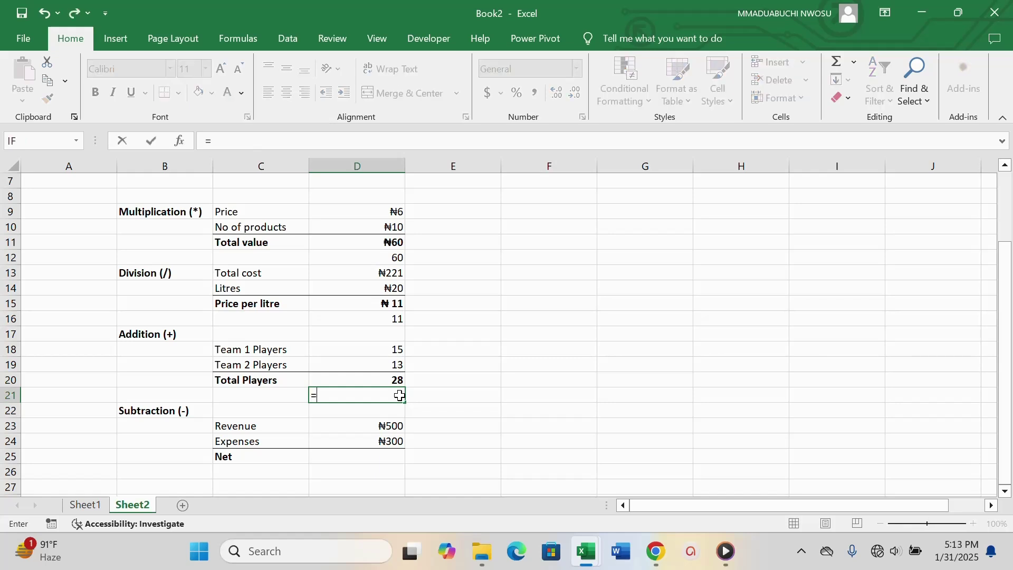
text(sum)
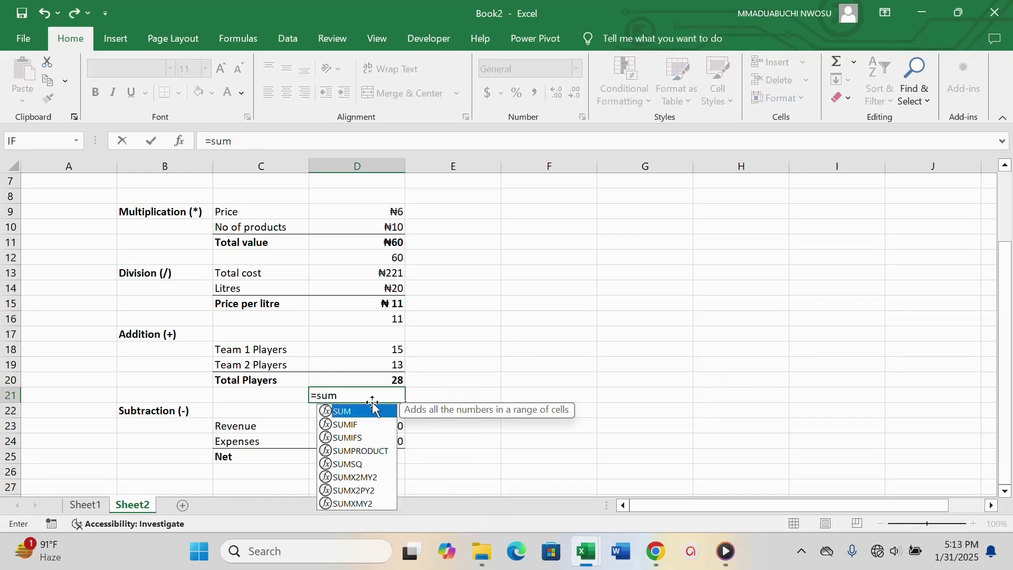
double_click(356, 410)
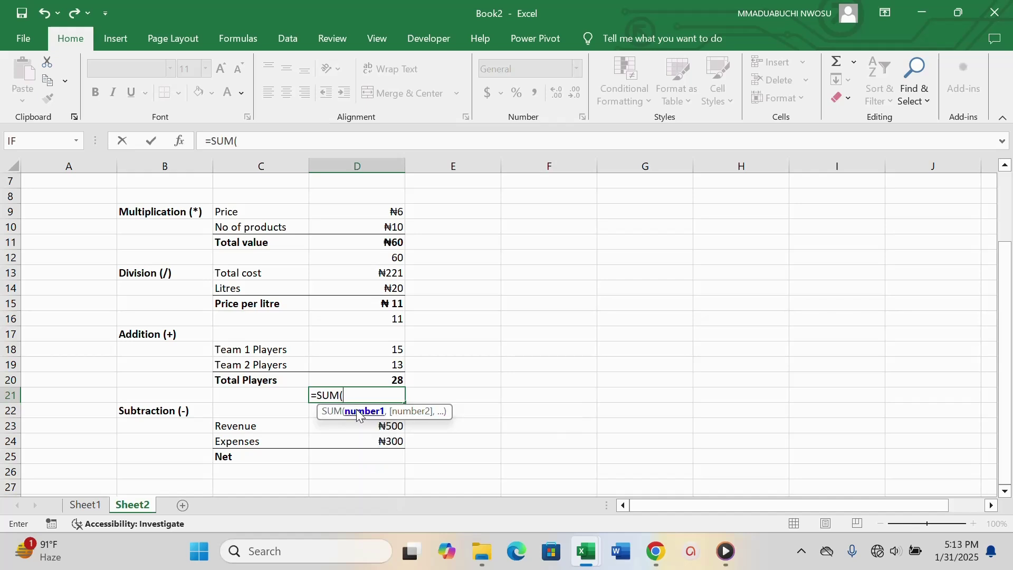
click(398, 350)
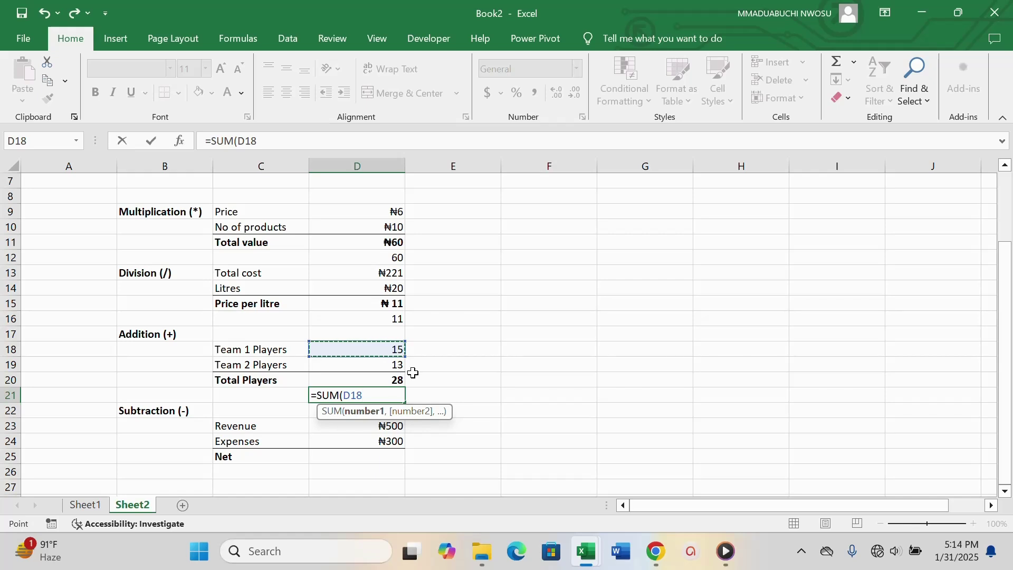
key(F8)
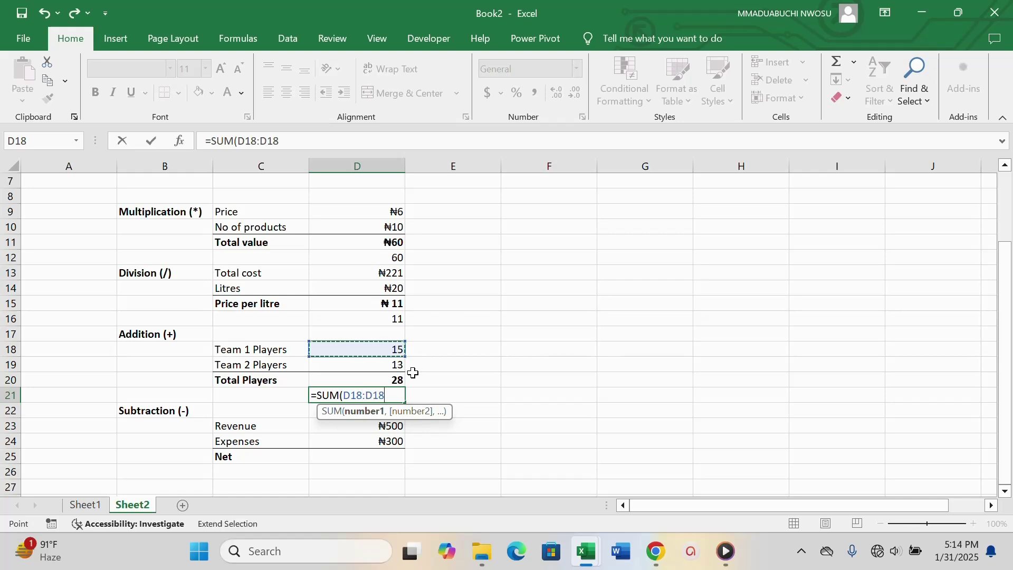
click(399, 367)
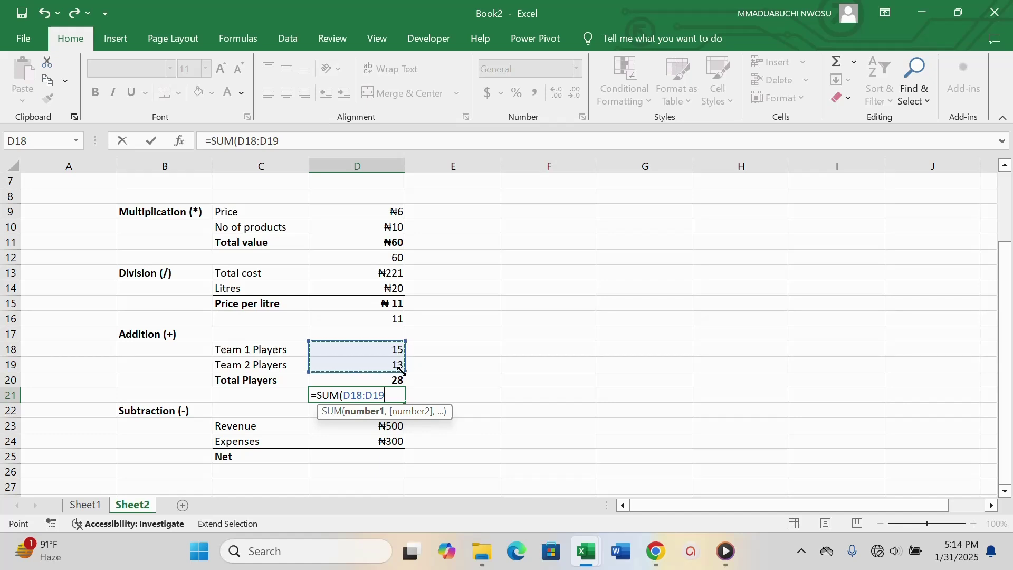
text())
key(Return)
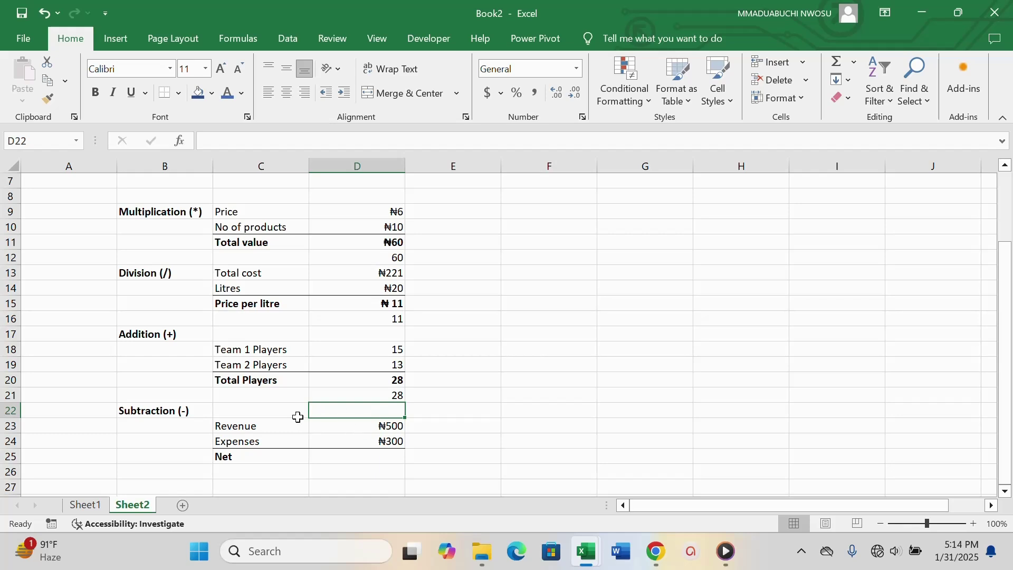
Calculate the Net value in D25 by subtracting expenses from revenue with =D23-D24
scroll(400, 400, down, 2)
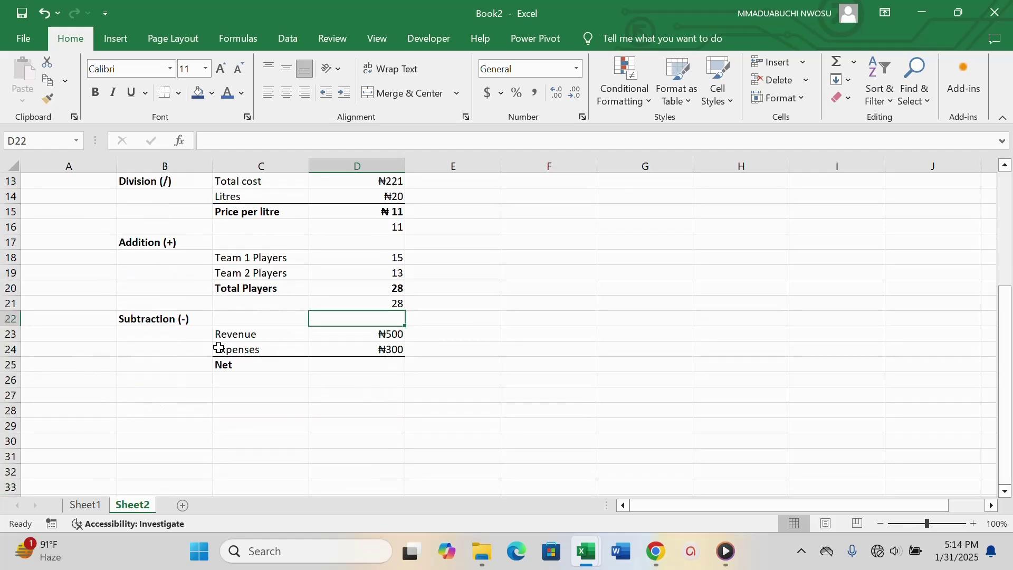
click(350, 369)
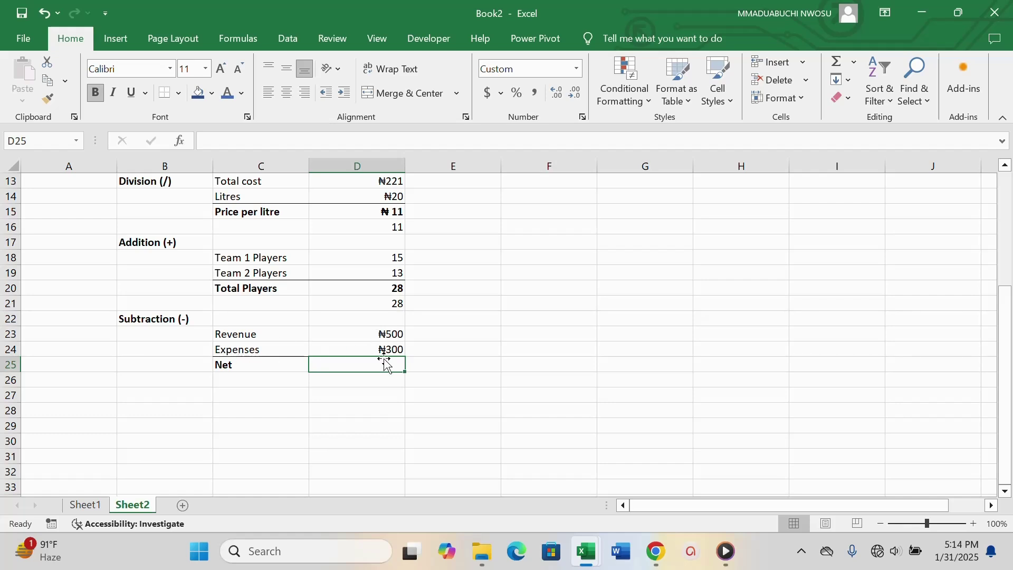
text(=)
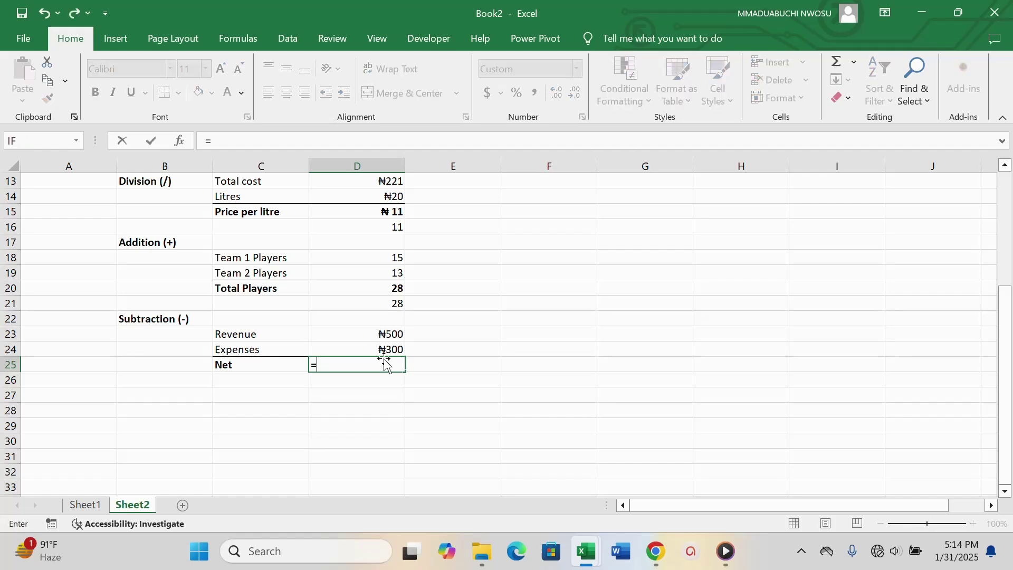
click(403, 334)
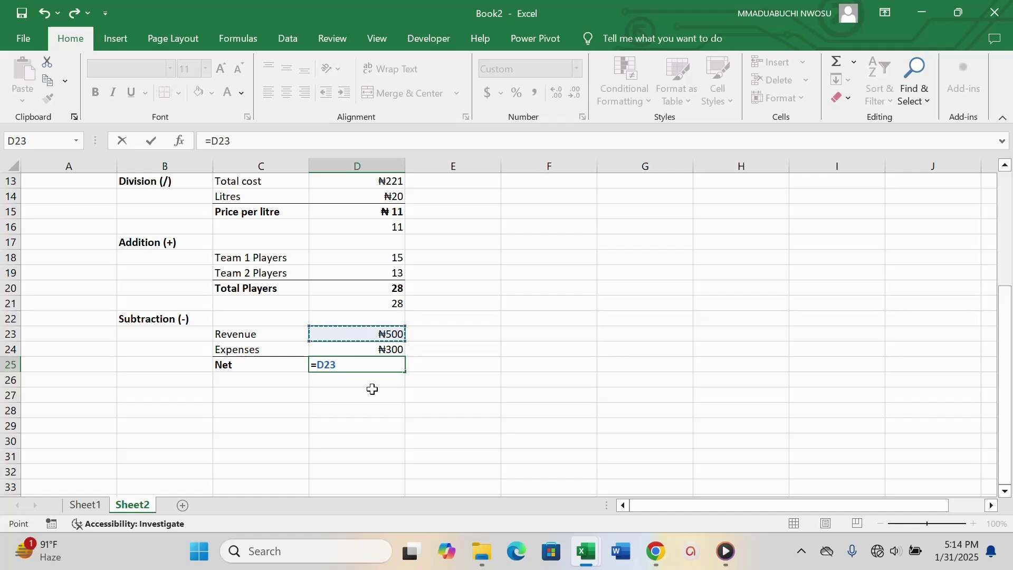
text(-)
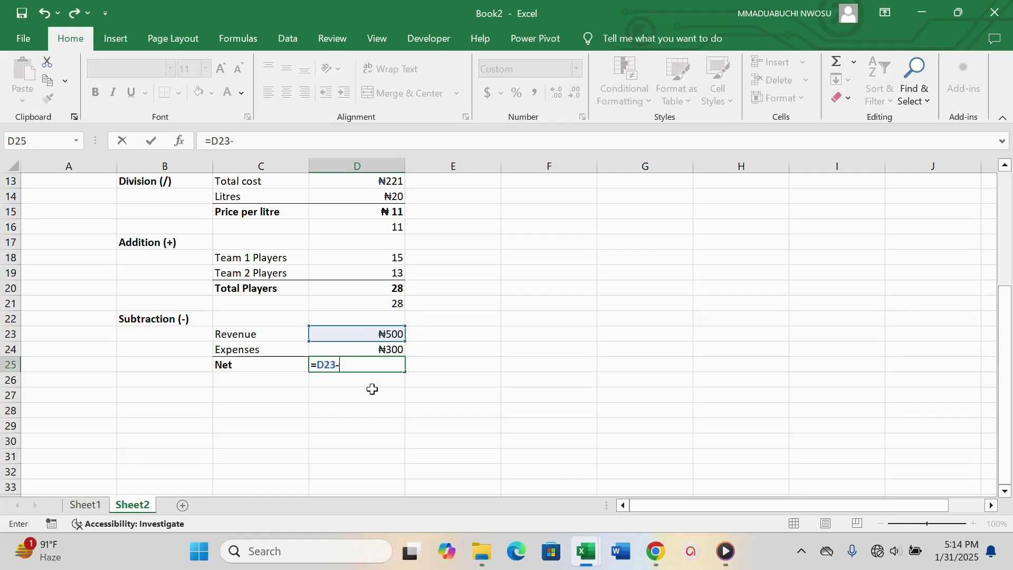
click(391, 348)
key(Return)
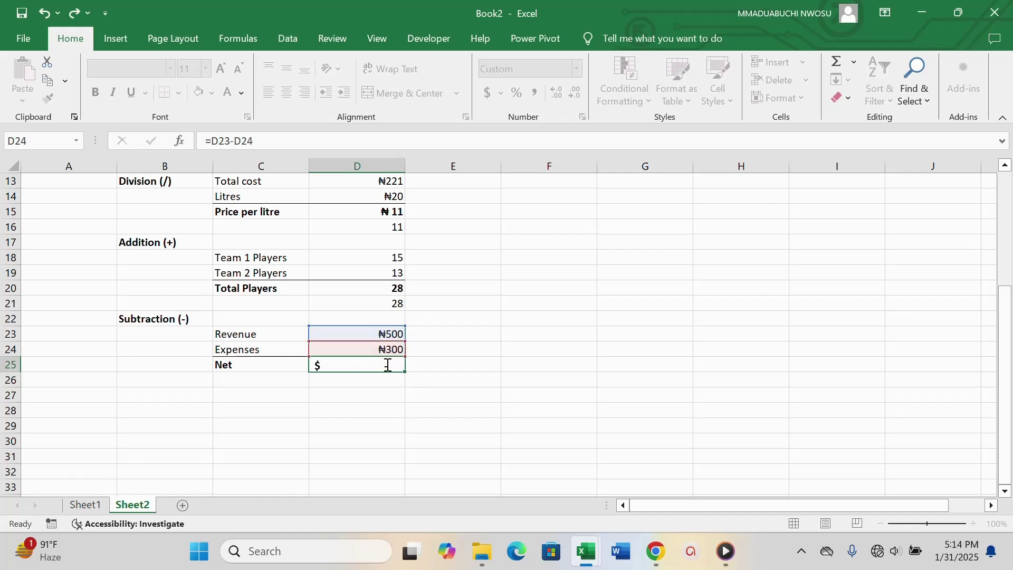
Format the Net value in D25 as Currency with the ₦ Edo symbol
click(362, 368)
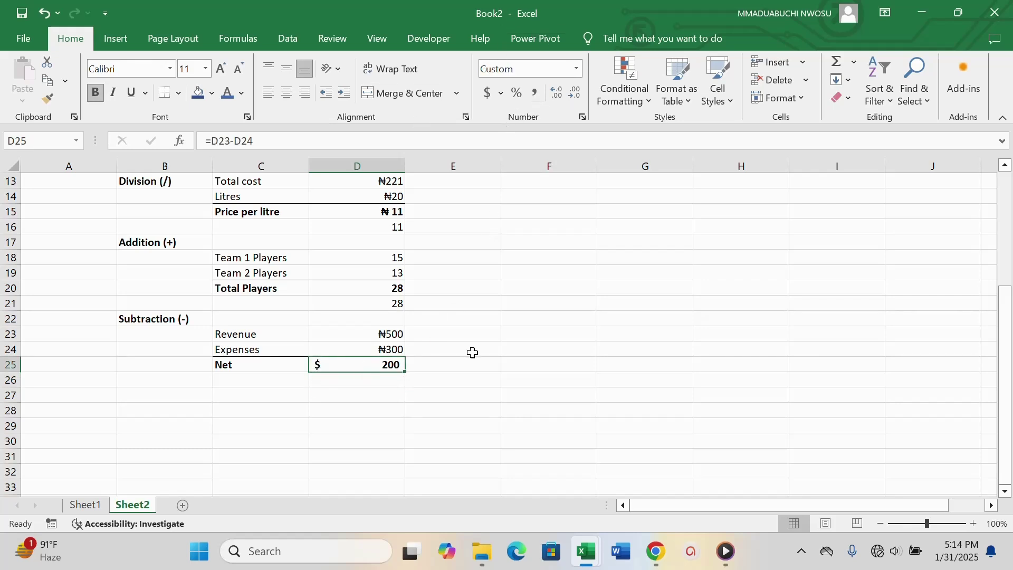
click(578, 69)
click(554, 404)
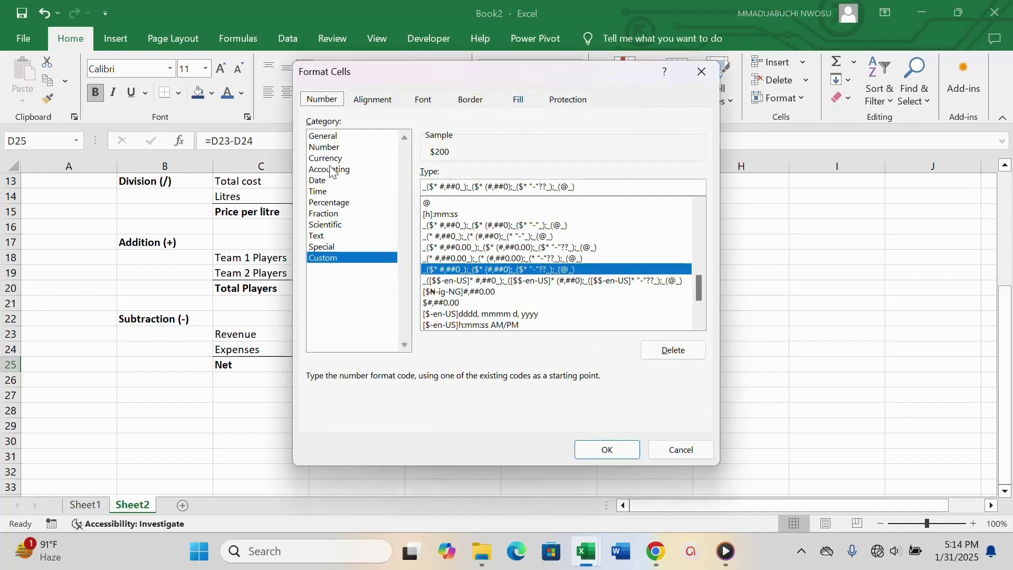
click(330, 158)
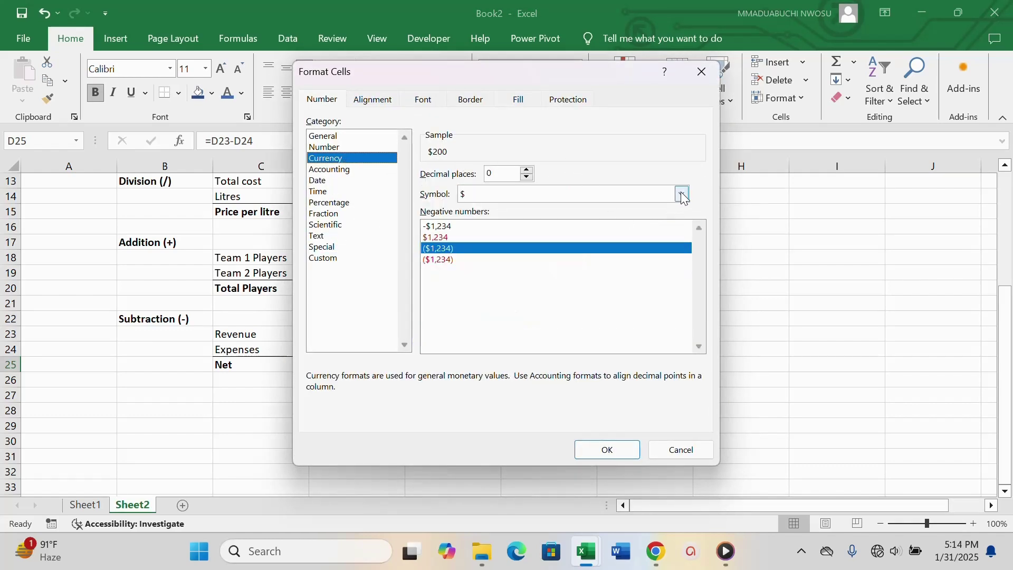
click(682, 194)
scroll(585, 348, down, 5)
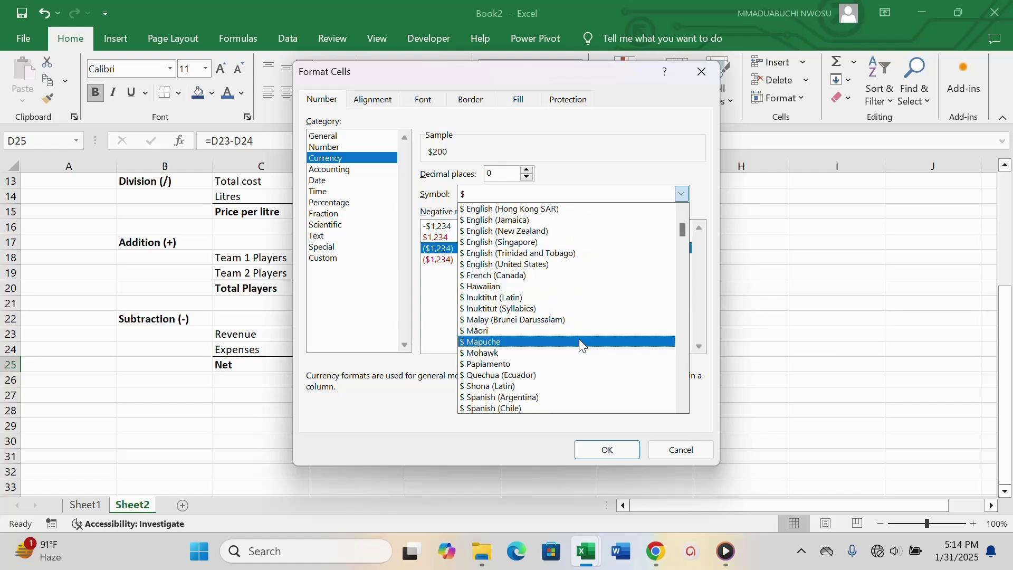
scroll(578, 343, down, 7)
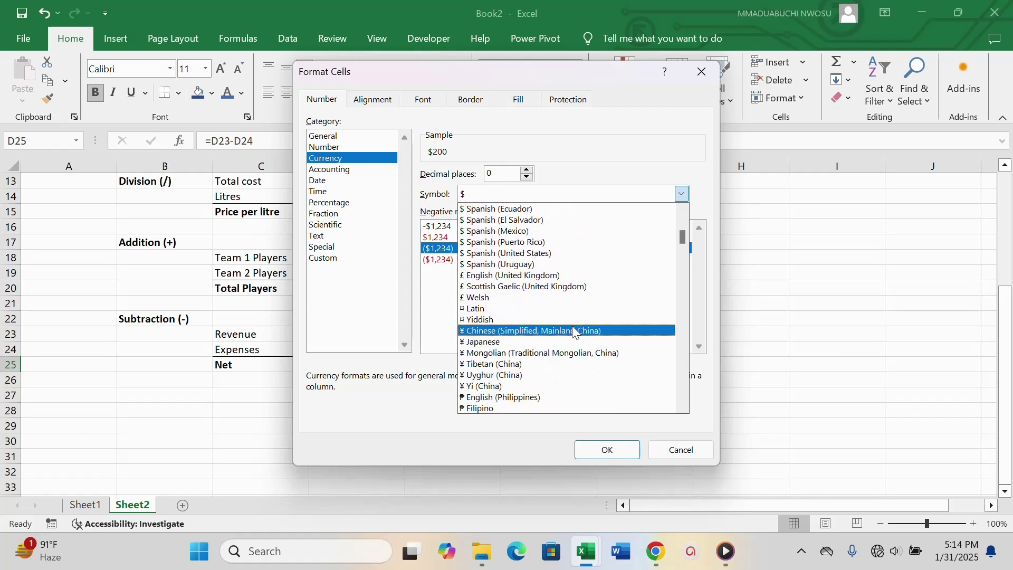
scroll(574, 331, down, 1)
click(541, 408)
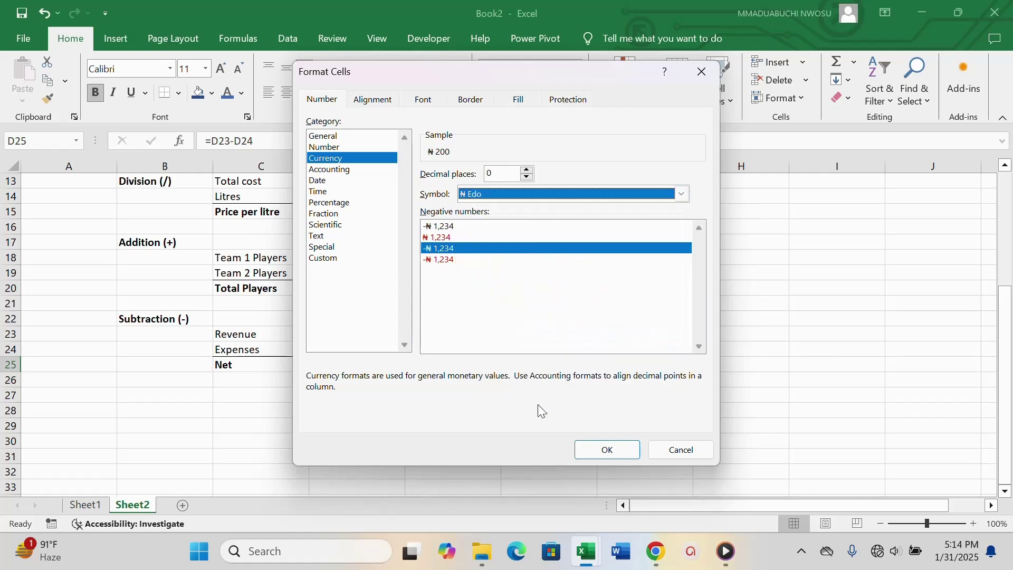
click(606, 450)
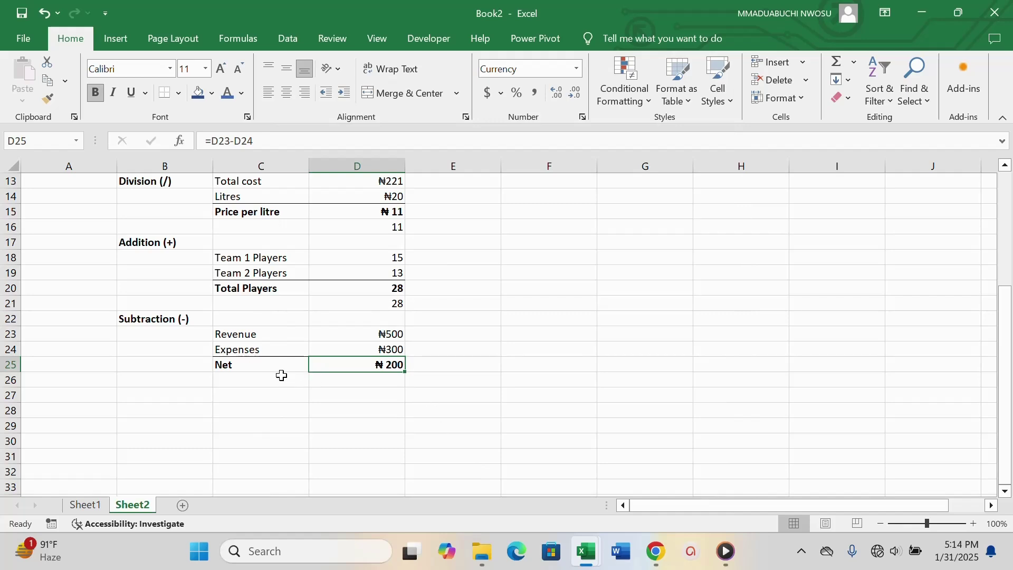
scroll(475, 360, up, 4)
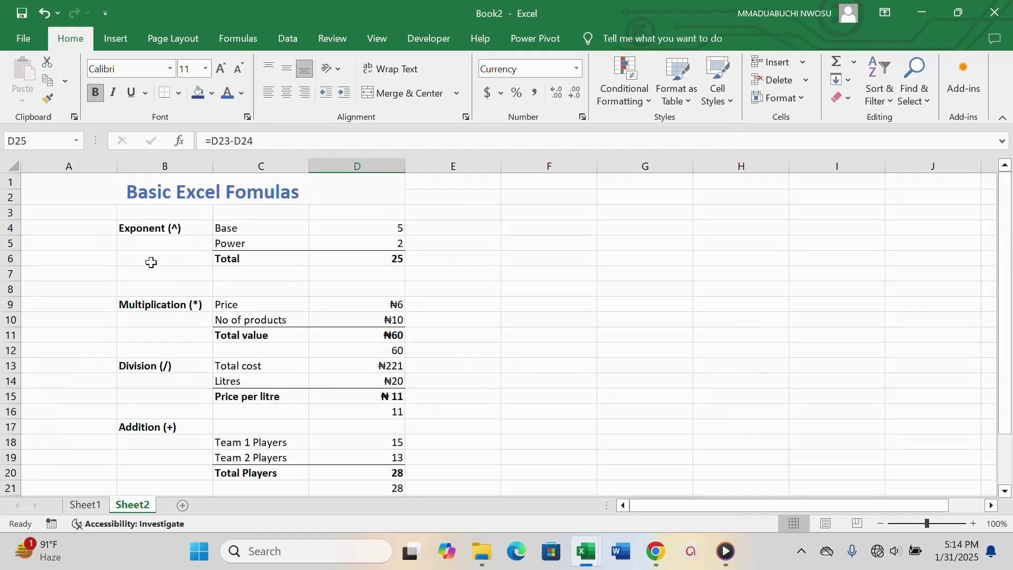
scroll(441, 240, down, 3)
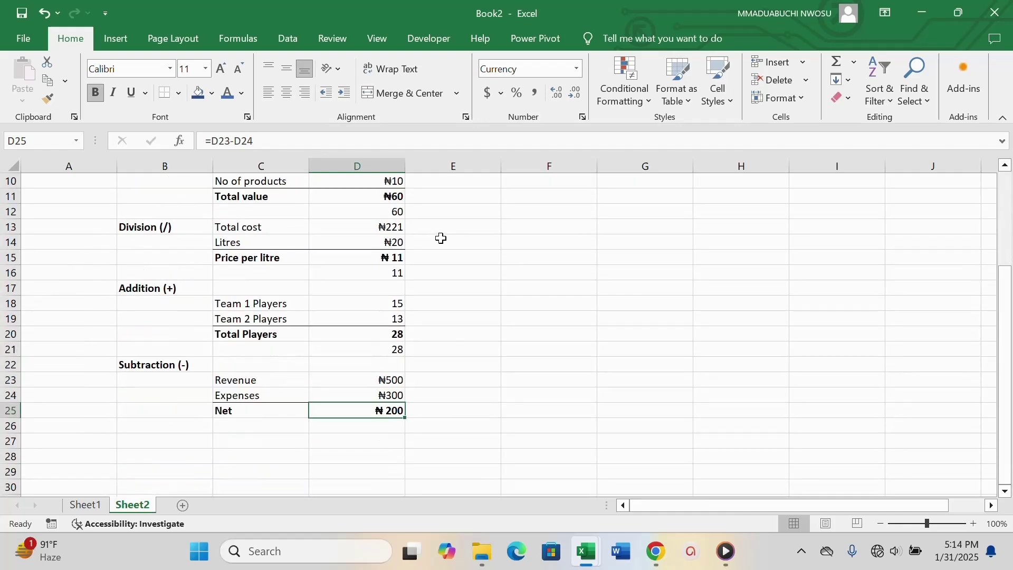
scroll(441, 239, down, 3)
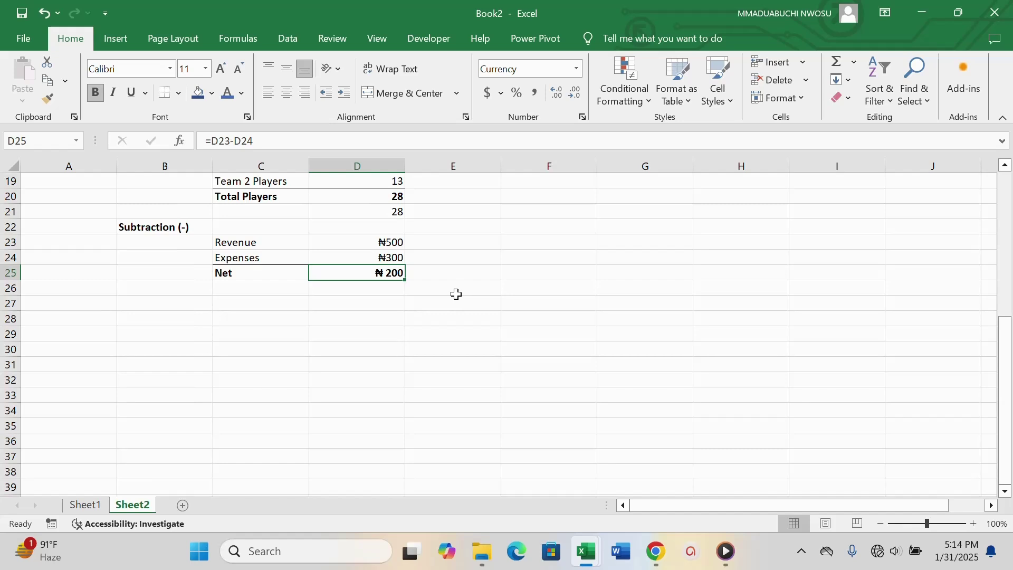